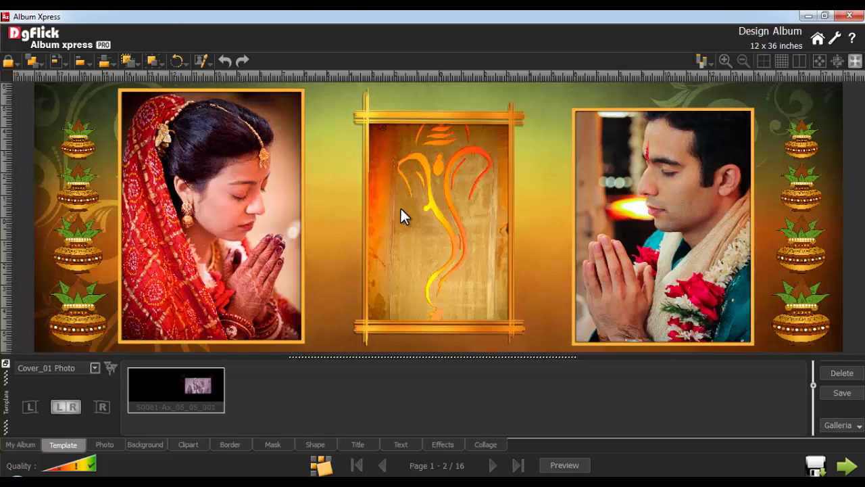
- Open the bride's cover photo in the Enhance photo editor
{"action": "left_click", "coordinate": [231, 175]}
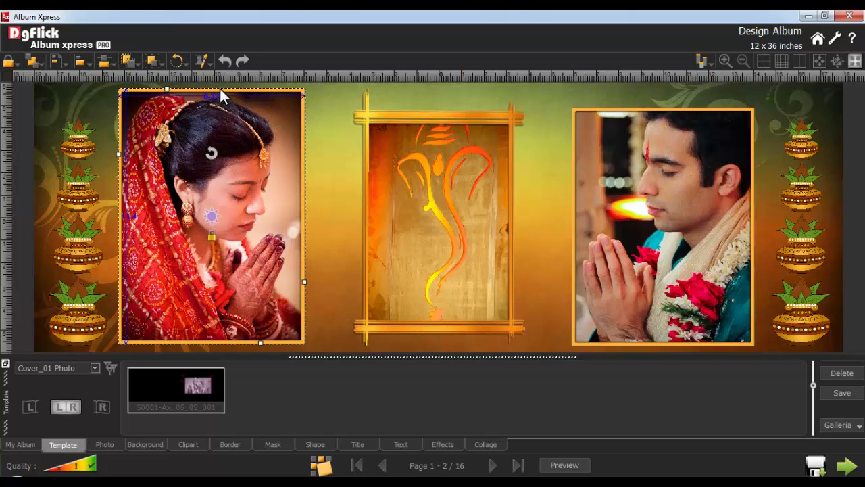
{"action": "left_click", "coordinate": [201, 61]}
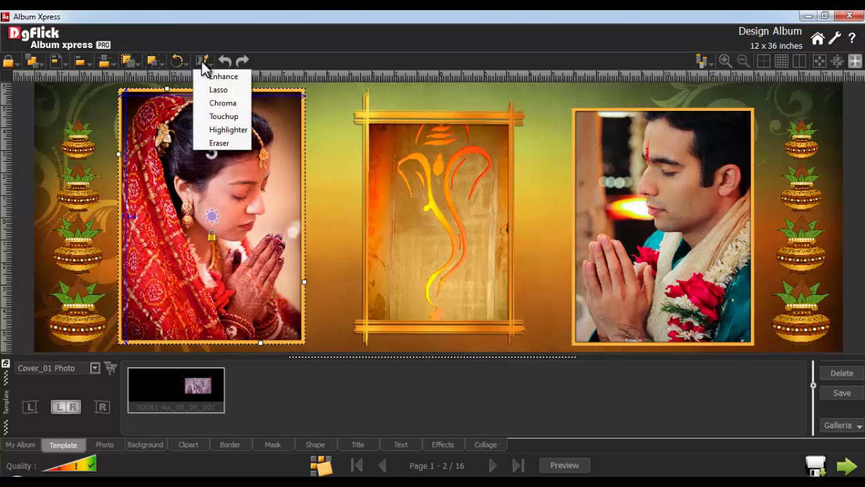
{"action": "left_click", "coordinate": [217, 77]}
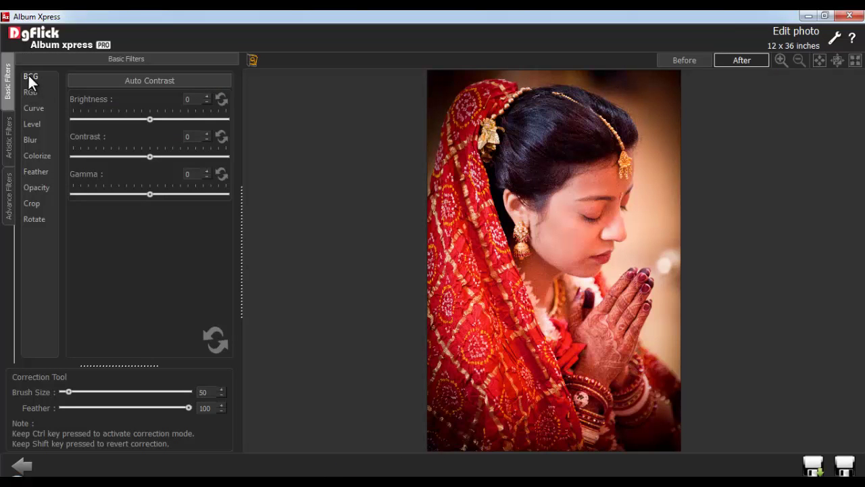
- Try brightness -15, contrast -15 and gamma 15 on the bride photo
{"action": "left_click", "coordinate": [28, 76]}
{"action": "left_click", "coordinate": [189, 98]}
{"action": "type", "text": "-15"}
{"action": "key", "text": "Tab"}
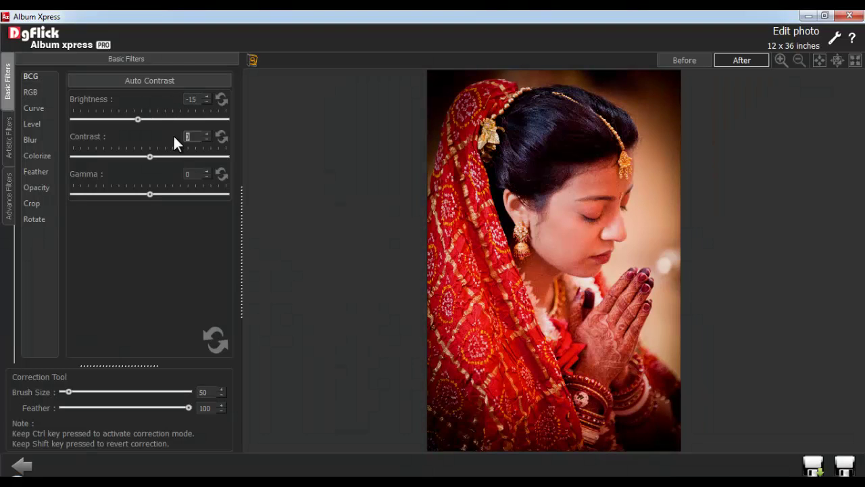
{"action": "type", "text": "-15"}
{"action": "key", "text": "Tab"}
{"action": "type", "text": "15"}
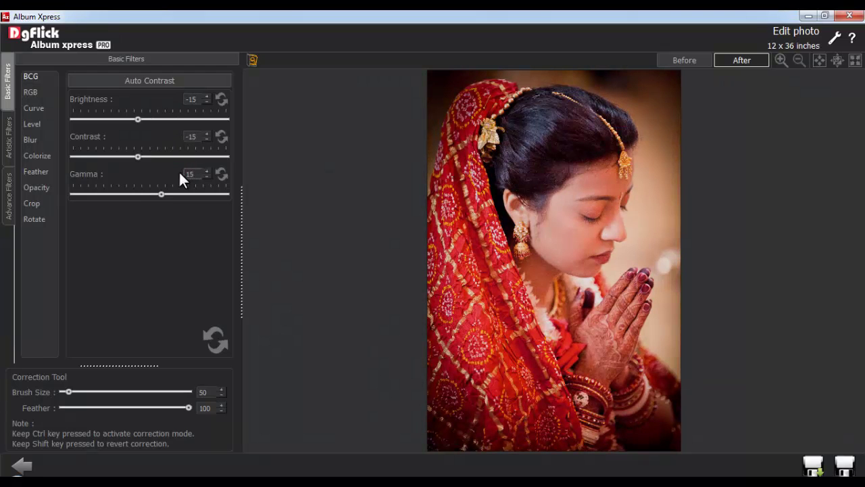
- Set the correction brush size to 500 and reset brightness, contrast and gamma to 0
{"action": "left_click", "coordinate": [202, 392]}
{"action": "type", "text": "0"}
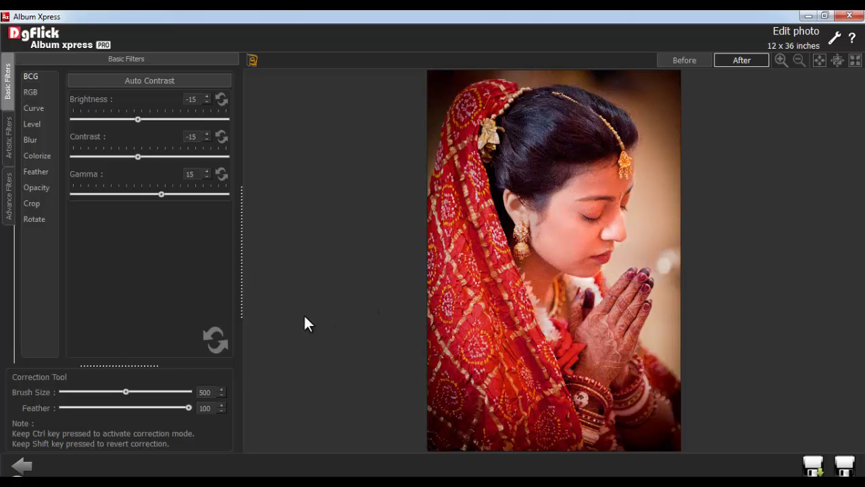
{"action": "left_click", "coordinate": [212, 341]}
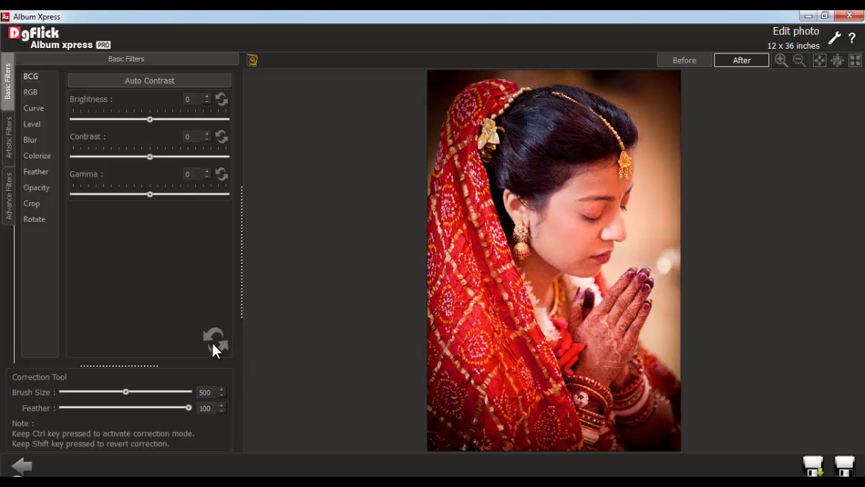
- Try Red -15 and Green 5, then reset the RGB values to 0
{"action": "left_click", "coordinate": [29, 95]}
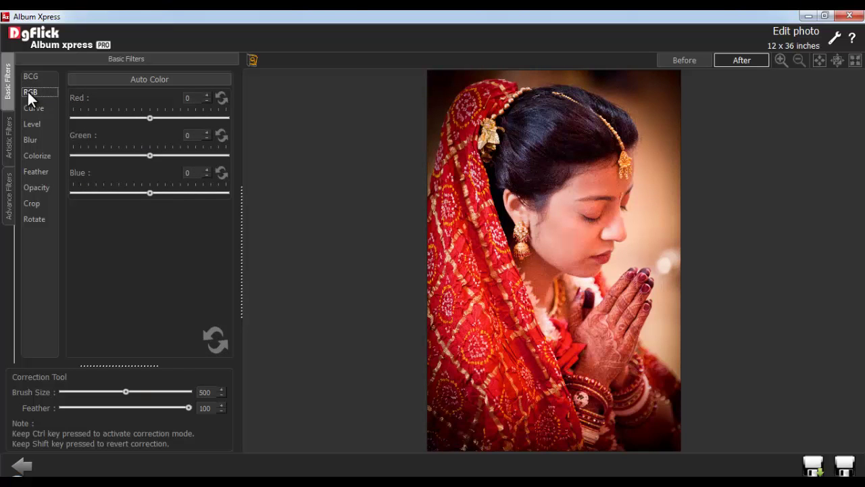
{"action": "double_click", "coordinate": [184, 98]}
{"action": "type", "text": "-15"}
{"action": "key", "text": "Tab"}
{"action": "type", "text": "5"}
{"action": "key", "text": "Tab"}
{"action": "left_click", "coordinate": [217, 339]}
- Bend the tone curve upward, then revert to the original photo
{"action": "left_click", "coordinate": [34, 109]}
{"action": "mouse_move", "coordinate": [146, 172]}
{"action": "left_mouse_down"}
{"action": "mouse_move", "coordinate": [138, 162]}
{"action": "mouse_move", "coordinate": [152, 179]}
{"action": "left_mouse_up"}
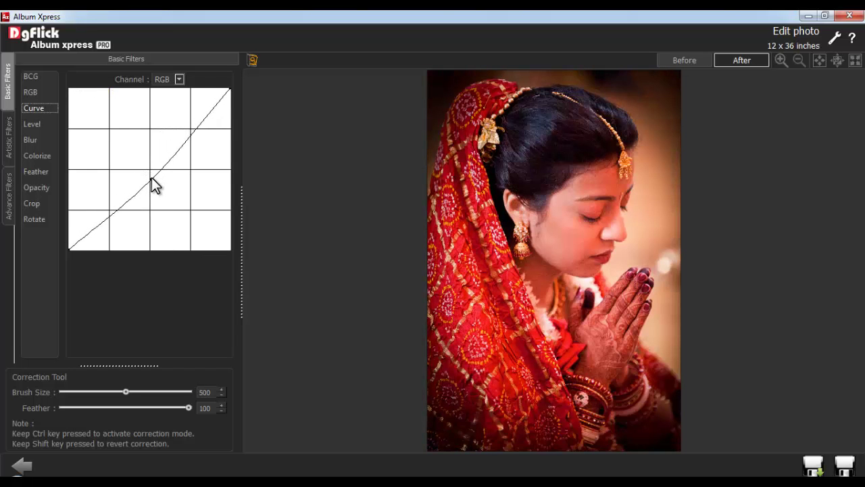
{"action": "left_click", "coordinate": [252, 60]}
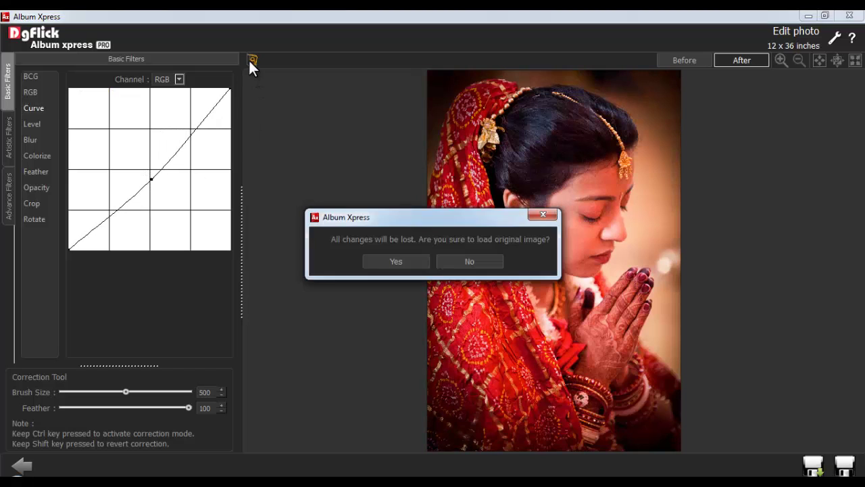
{"action": "left_click", "coordinate": [398, 261]}
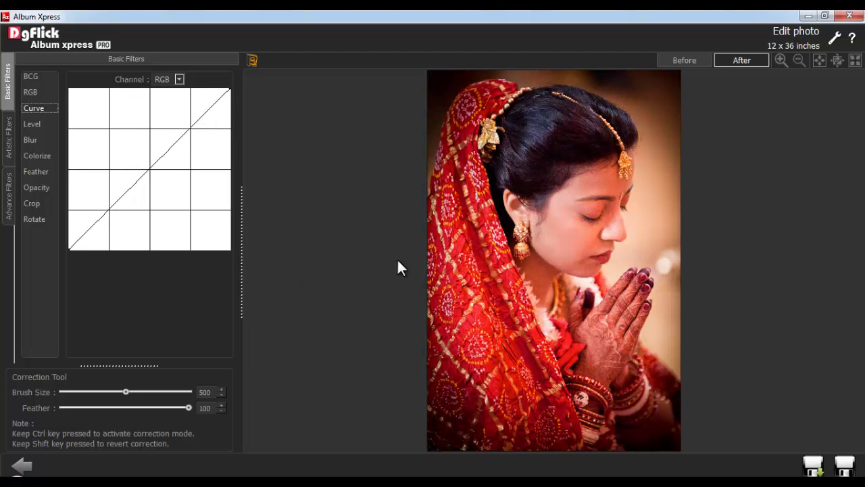
- Try black input 16 and white output 240 levels, reset them, then apply a blur of 20
{"action": "left_click", "coordinate": [34, 124]}
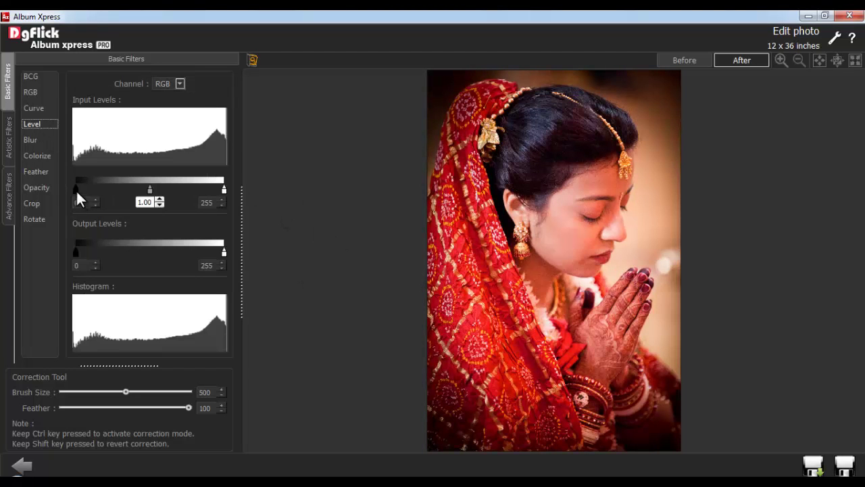
{"action": "left_click_drag", "start_coordinate": [75, 189], "coordinate": [84, 188]}
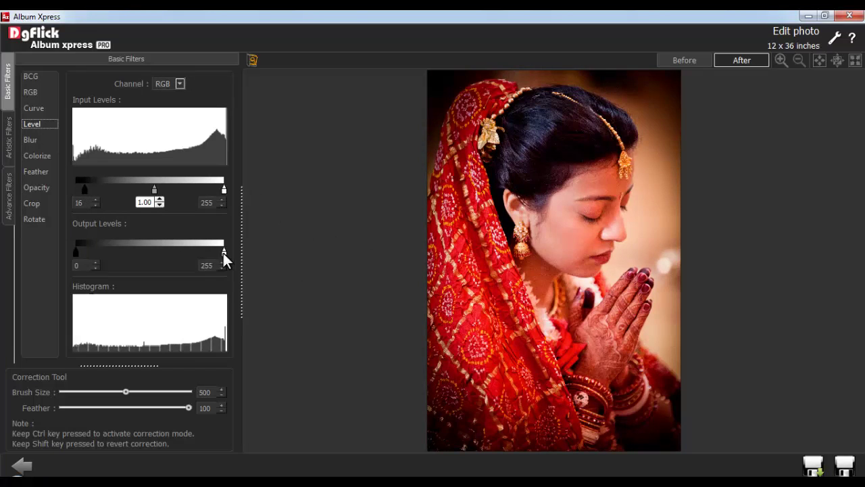
{"action": "left_click_drag", "start_coordinate": [223, 254], "coordinate": [217, 254]}
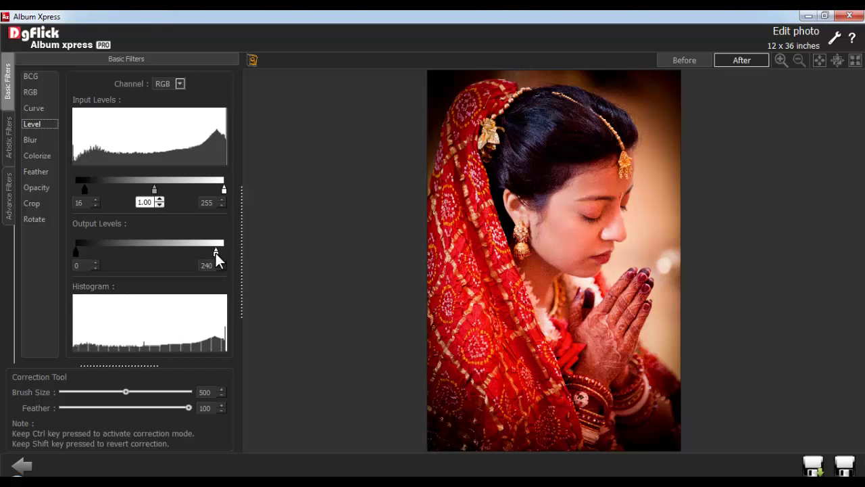
{"action": "left_click", "coordinate": [253, 59]}
{"action": "left_click", "coordinate": [394, 266]}
{"action": "left_click", "coordinate": [30, 140]}
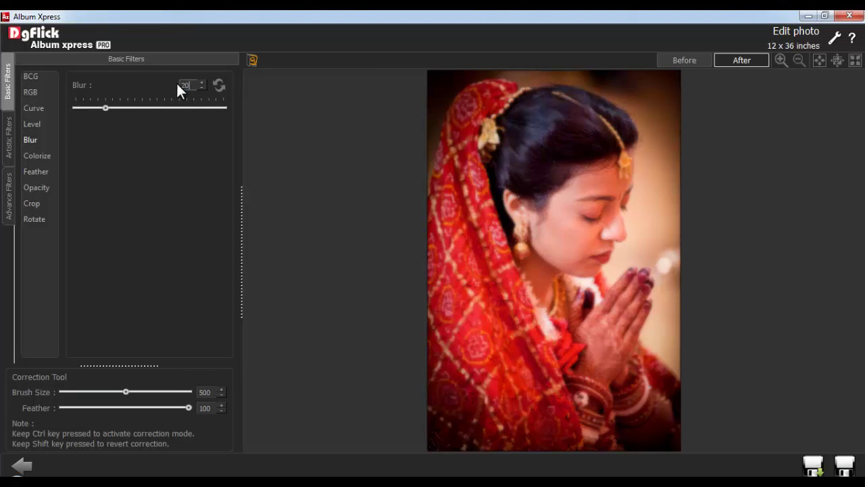
- Remove the blur, try a sampled brown colorize at opacity 60, then reset it
{"action": "left_click", "coordinate": [219, 85]}
{"action": "left_click", "coordinate": [34, 157]}
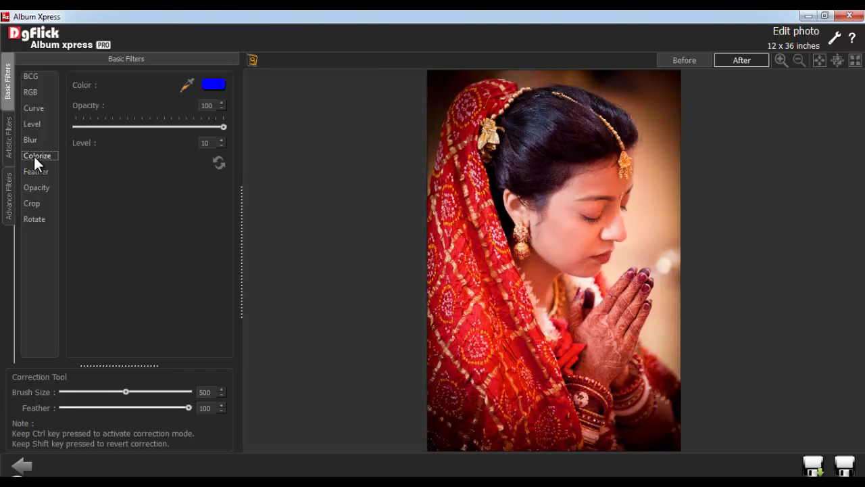
{"action": "left_click", "coordinate": [185, 86]}
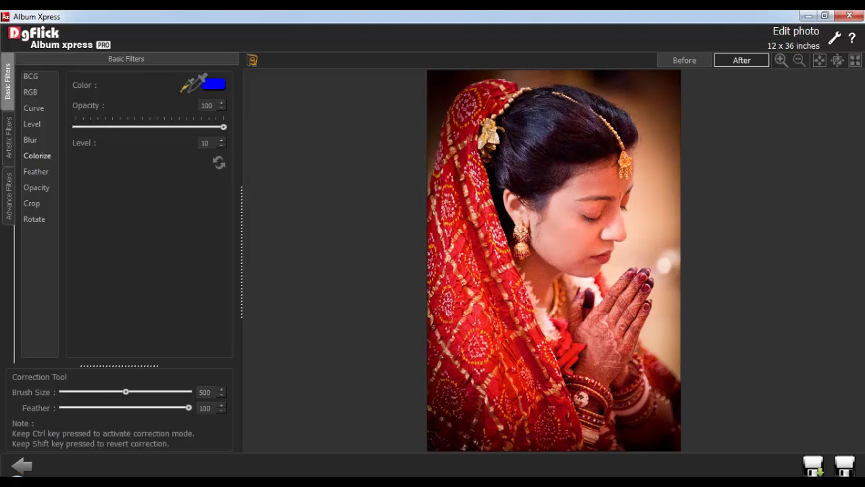
{"action": "left_click", "coordinate": [671, 112]}
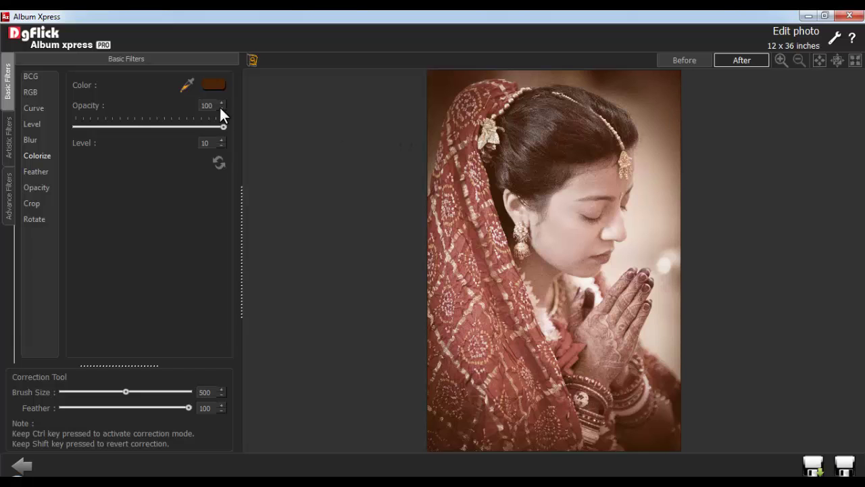
{"action": "left_click_drag", "start_coordinate": [219, 105], "coordinate": [195, 105]}
{"action": "type", "text": "60"}
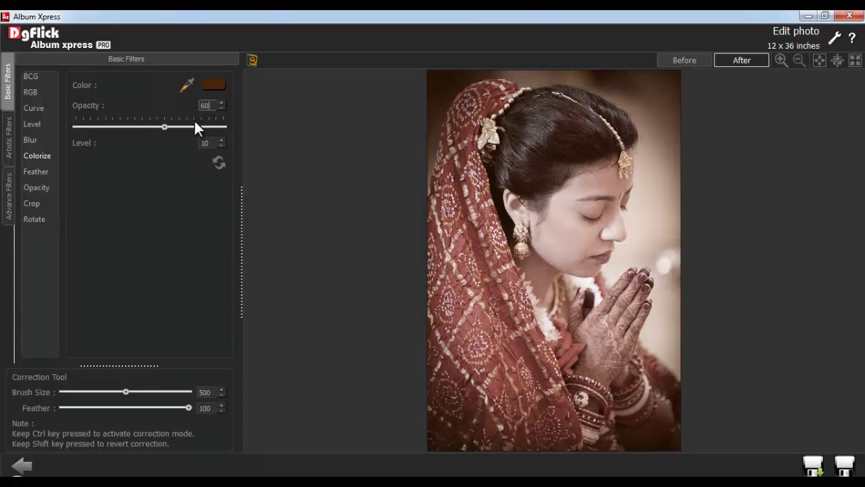
{"action": "left_click_drag", "start_coordinate": [213, 144], "coordinate": [198, 145]}
{"action": "left_click", "coordinate": [217, 162]}
{"action": "left_click", "coordinate": [34, 171]}
{"action": "left_click", "coordinate": [187, 85]}
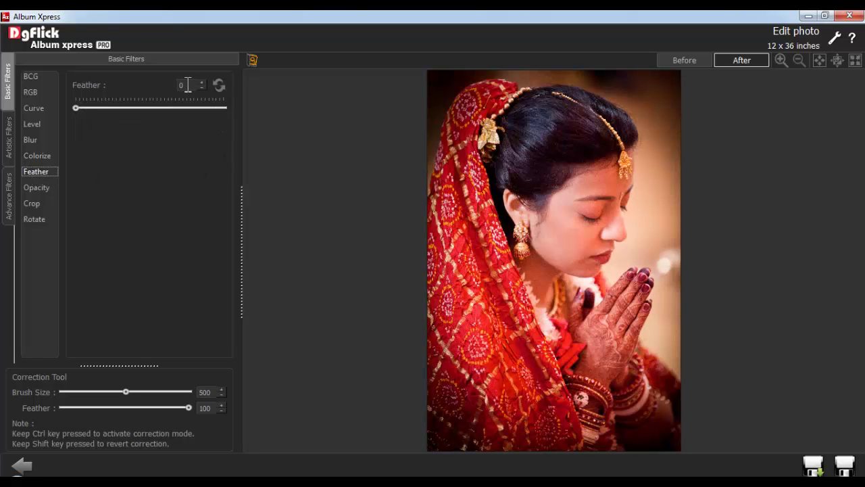
{"action": "type", "text": "50"}
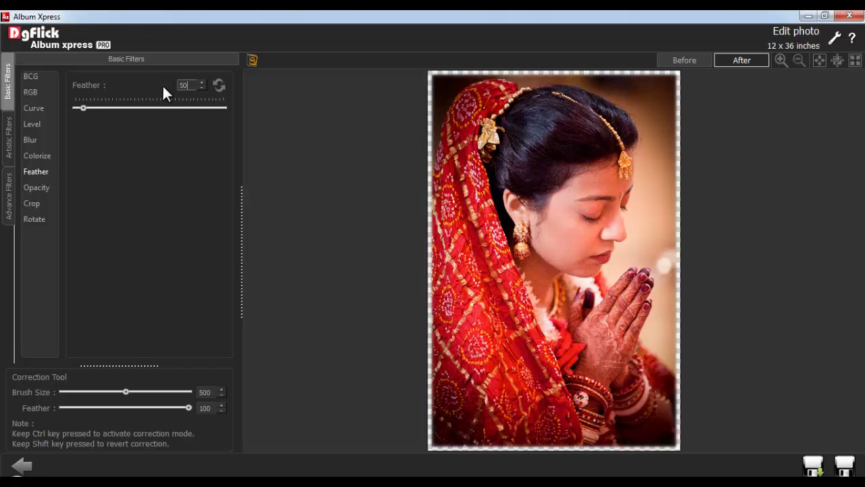
{"action": "left_click", "coordinate": [218, 84]}
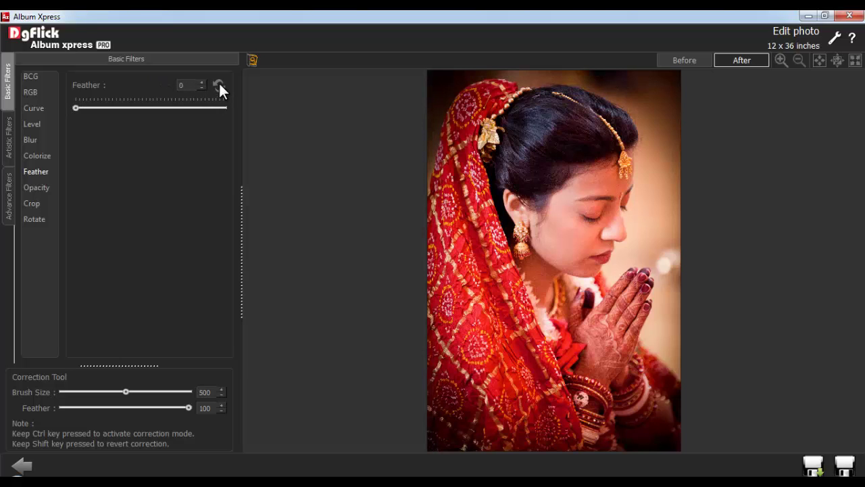
{"action": "left_click", "coordinate": [37, 187]}
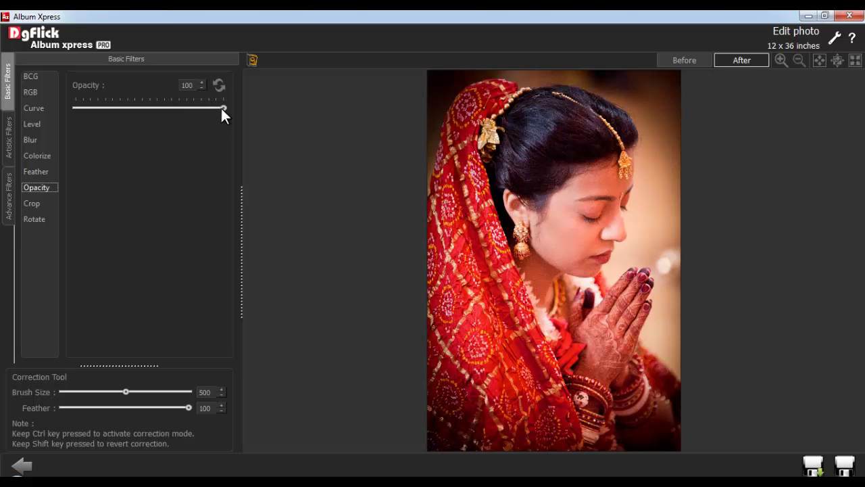
{"action": "left_click_drag", "start_coordinate": [198, 108], "coordinate": [180, 108]}
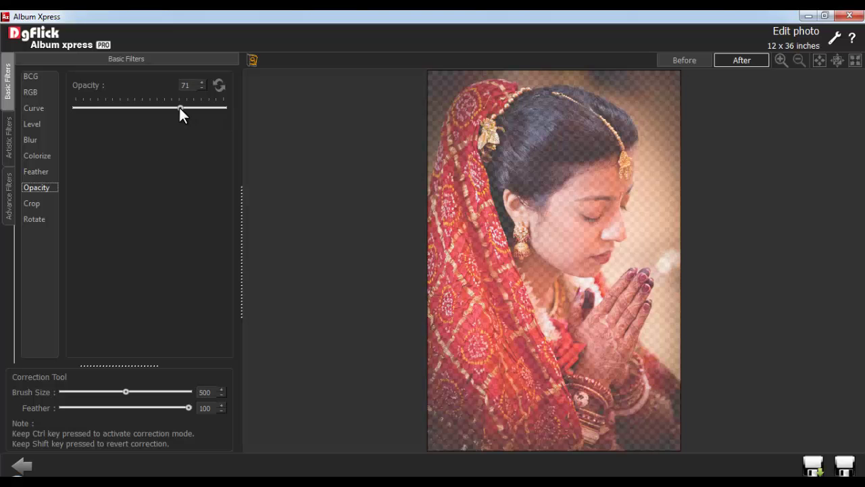
{"action": "left_click", "coordinate": [217, 84]}
- Try Landscape, Portrait and 3 x 5 crop shapes, then switch to a free crop
{"action": "left_click", "coordinate": [31, 203]}
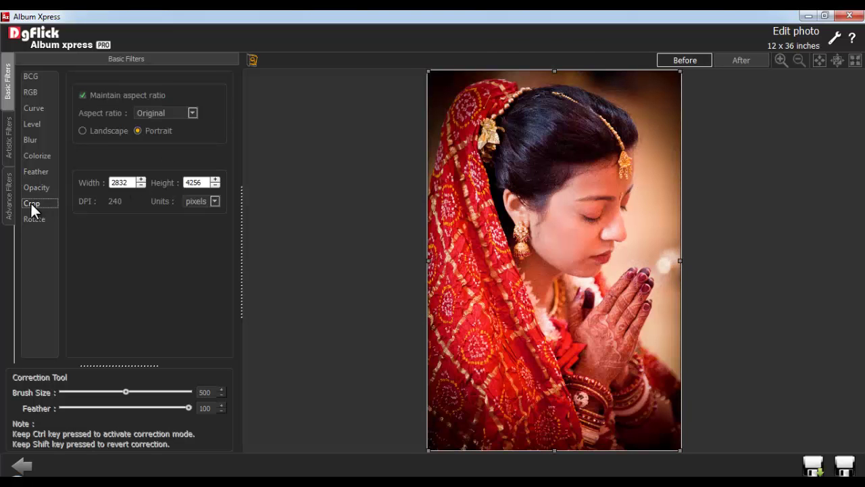
{"action": "left_click", "coordinate": [82, 131]}
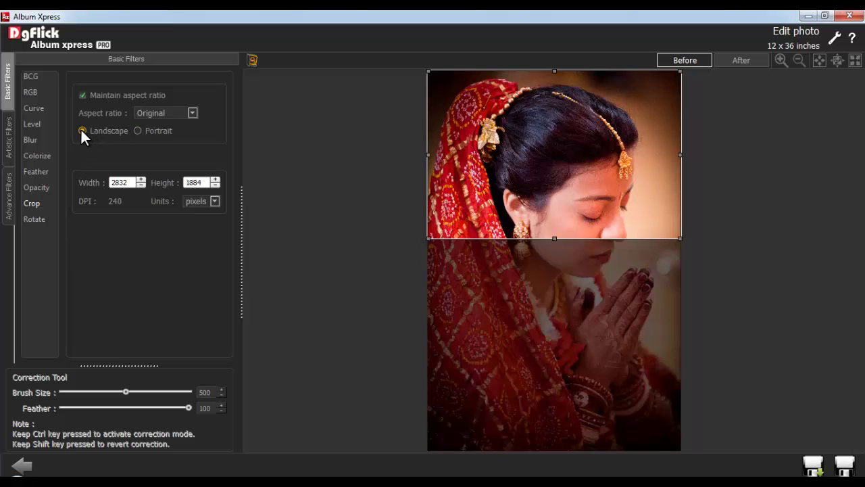
{"action": "left_click", "coordinate": [138, 131]}
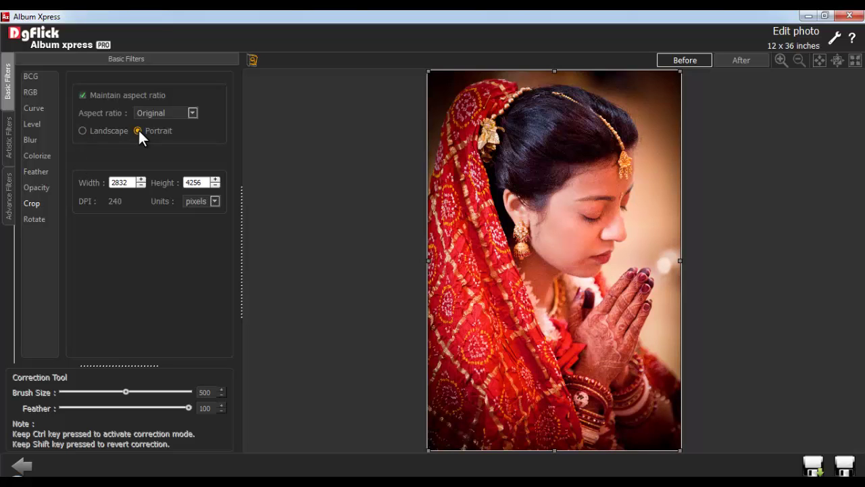
{"action": "left_click", "coordinate": [177, 112]}
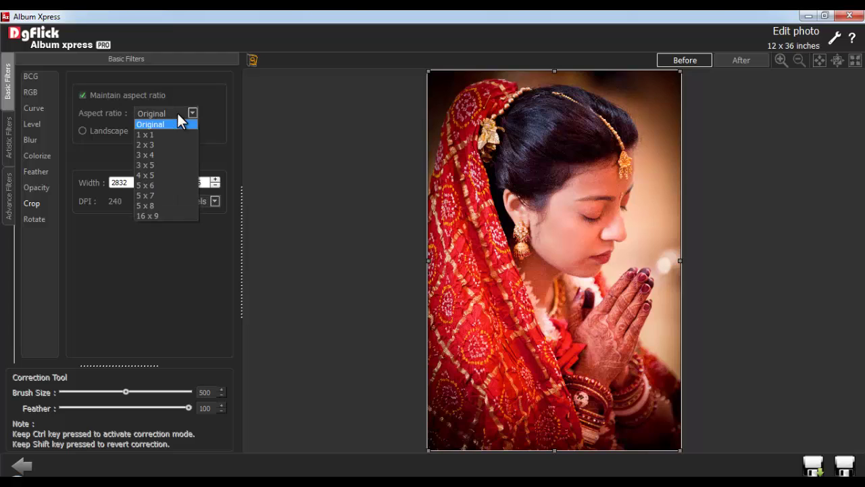
{"action": "left_click", "coordinate": [157, 164]}
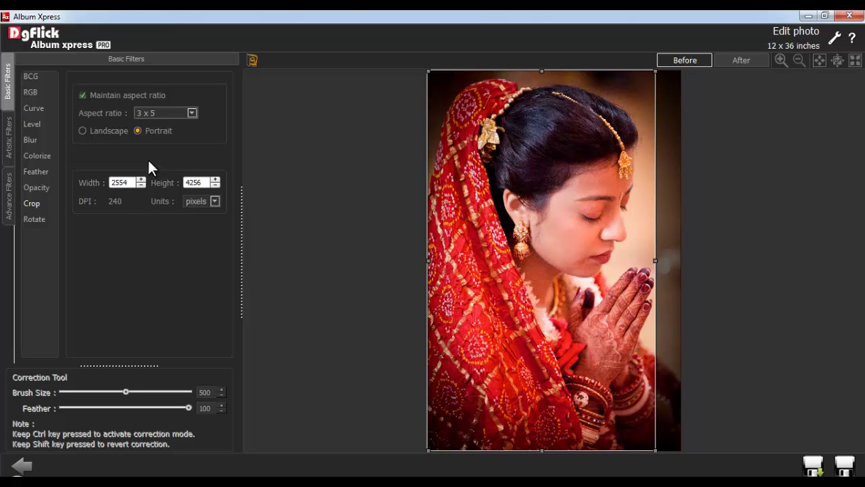
{"action": "left_click", "coordinate": [82, 95]}
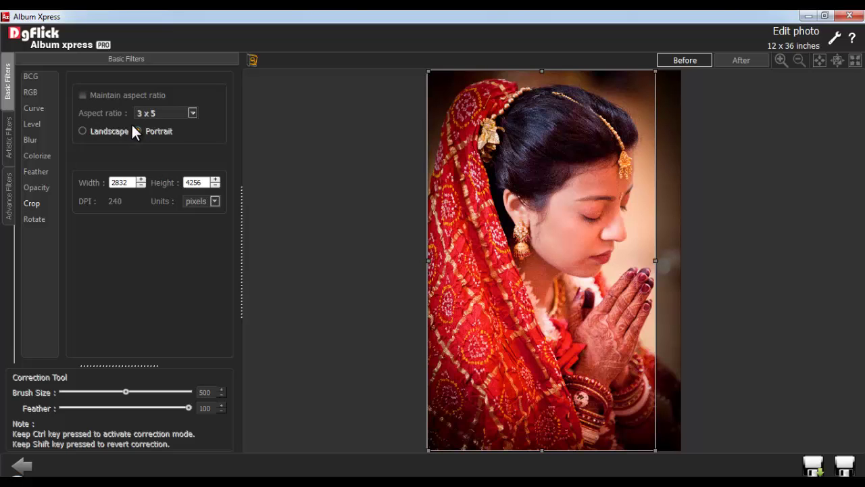
- Shrink the crop area with pixel units, then discard the crop by reloading the original
{"action": "left_click_drag", "start_coordinate": [655, 450], "coordinate": [674, 268]}
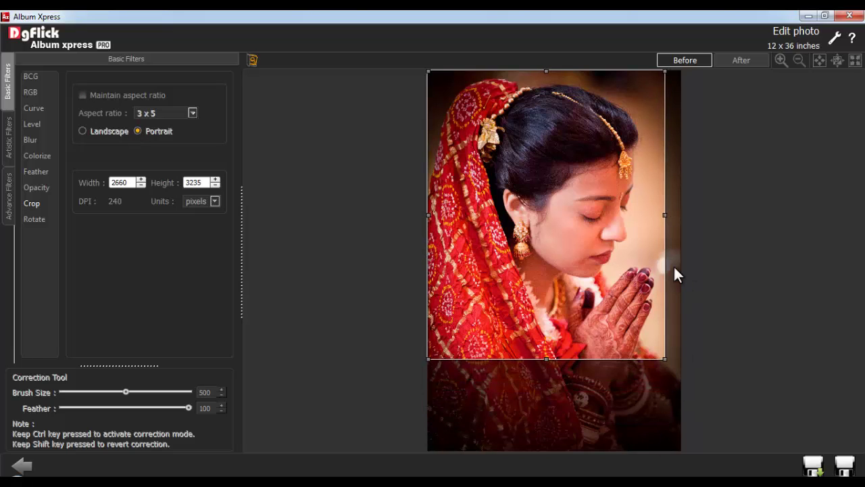
{"action": "left_click", "coordinate": [133, 183]}
{"action": "left_click", "coordinate": [187, 184]}
{"action": "left_click", "coordinate": [216, 201]}
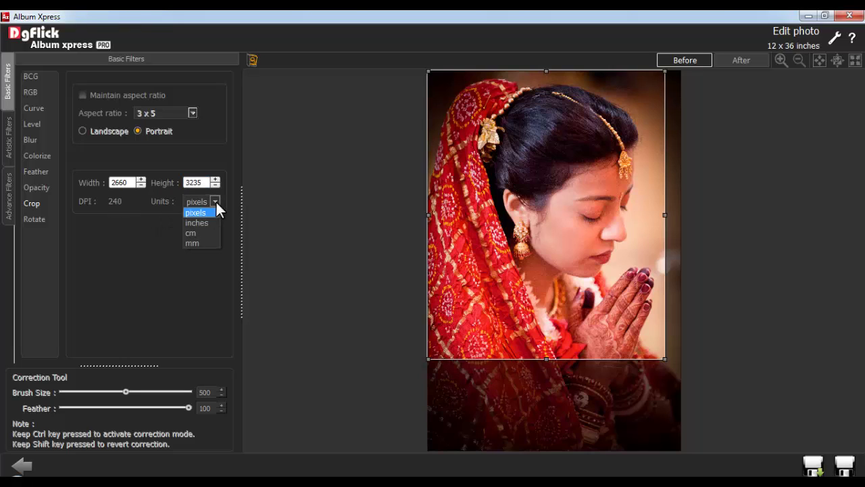
{"action": "left_click", "coordinate": [216, 202]}
{"action": "left_click", "coordinate": [252, 59]}
{"action": "left_click", "coordinate": [396, 262]}
{"action": "left_click", "coordinate": [35, 220]}
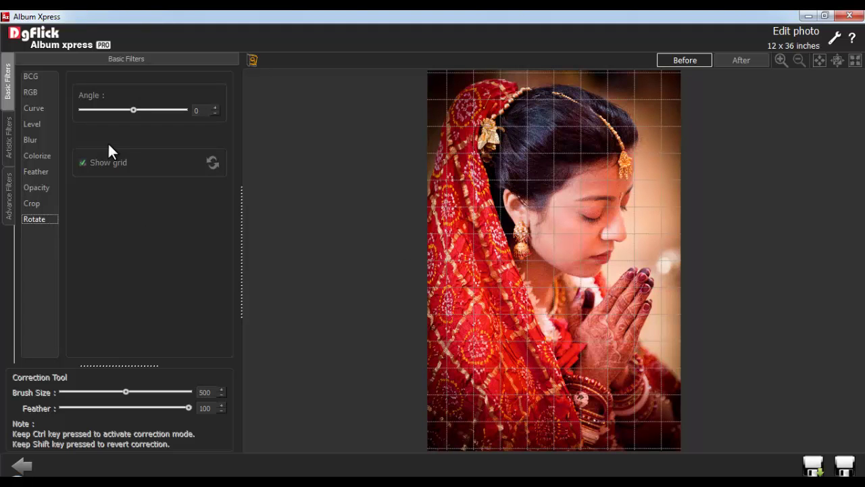
- Tilt the photo to -4 degrees, hide the grid, then reset the angle to 0
{"action": "left_click_drag", "start_coordinate": [132, 109], "coordinate": [126, 108]}
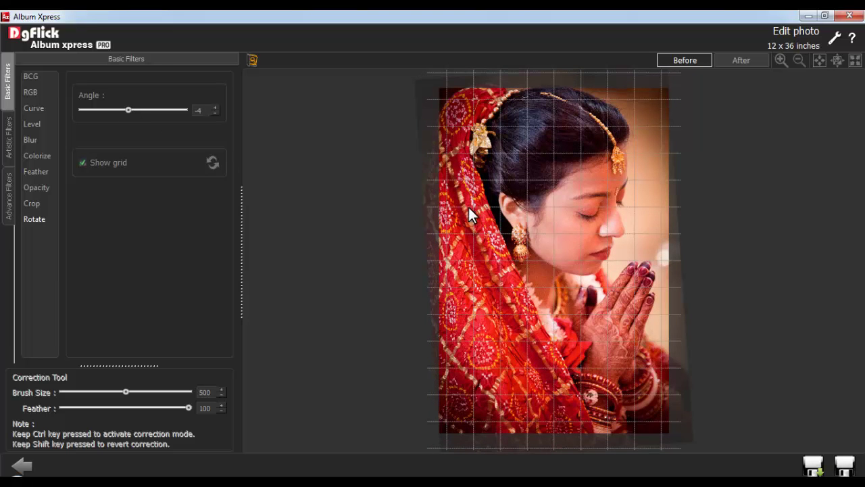
{"action": "left_click", "coordinate": [82, 163]}
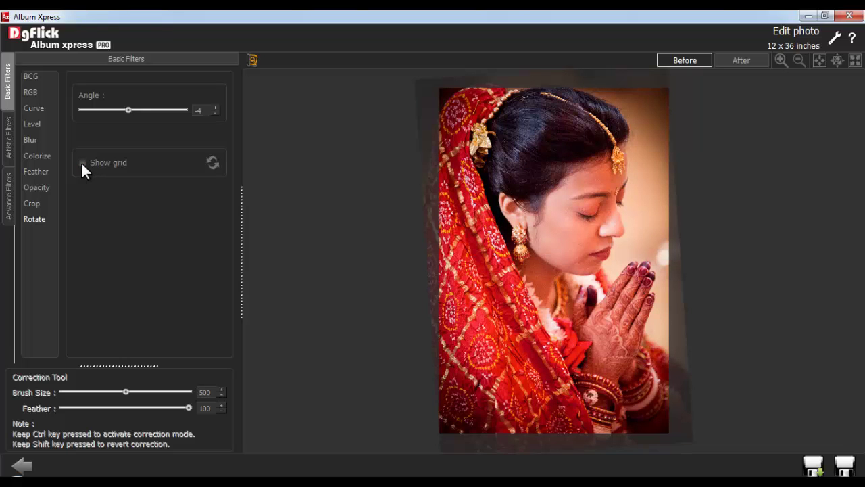
{"action": "left_click", "coordinate": [212, 162]}
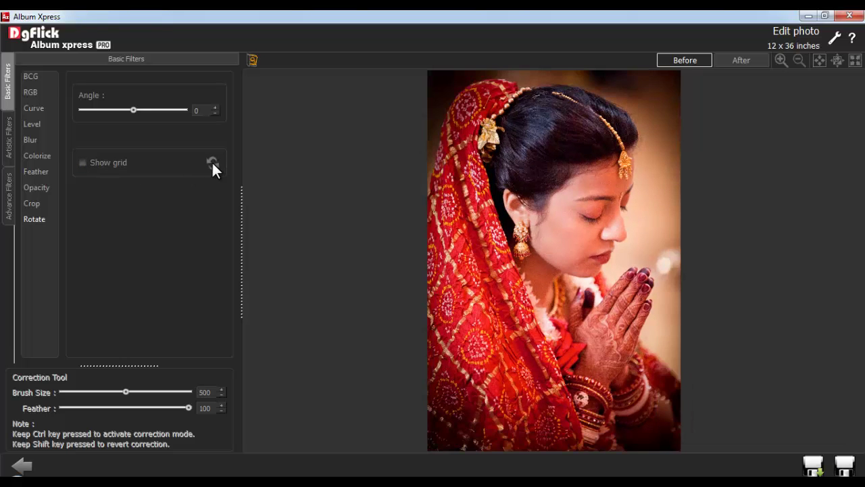
- Preview the artistic filters from Ripple through Charcoal drawing
{"action": "left_click", "coordinate": [8, 142]}
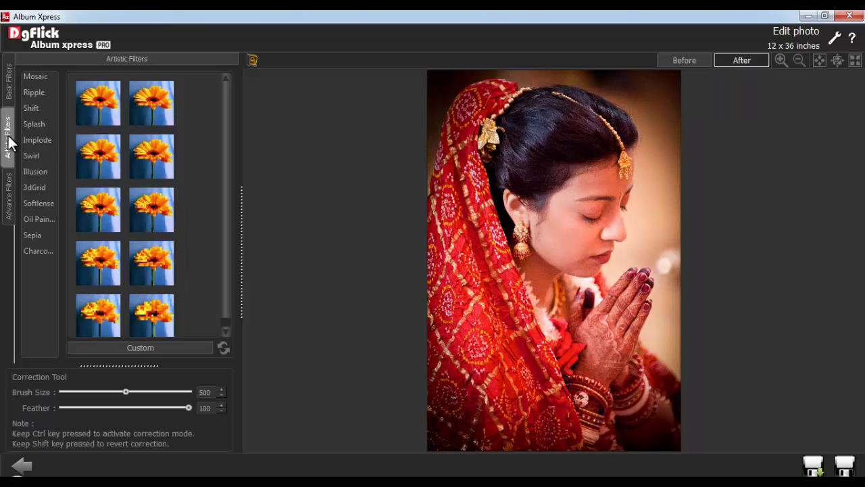
{"action": "left_click", "coordinate": [34, 92]}
{"action": "left_click", "coordinate": [31, 108]}
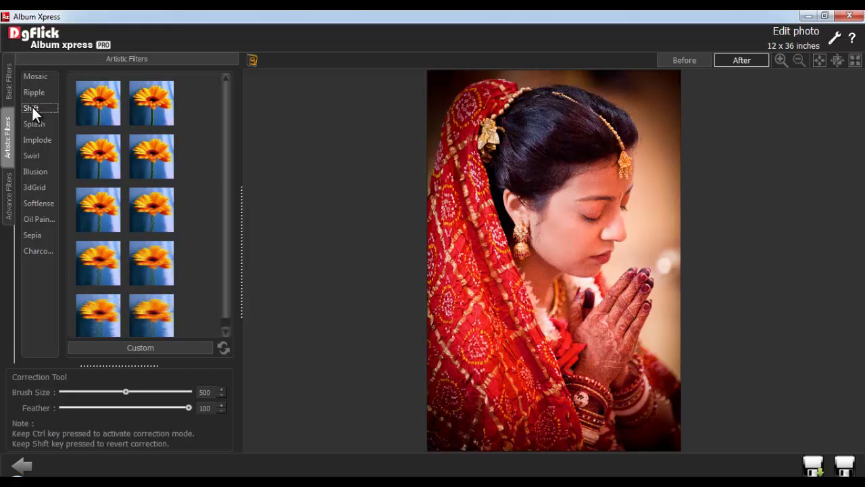
{"action": "left_click", "coordinate": [37, 124]}
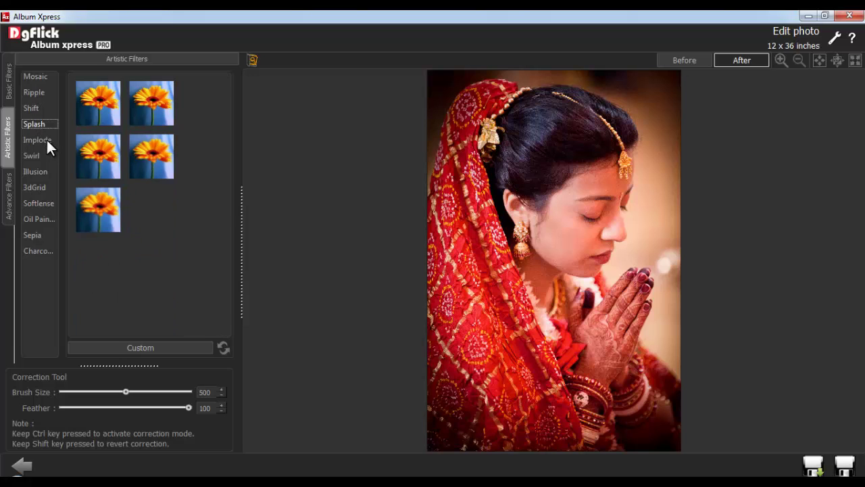
{"action": "left_click", "coordinate": [46, 146]}
{"action": "left_click", "coordinate": [39, 157]}
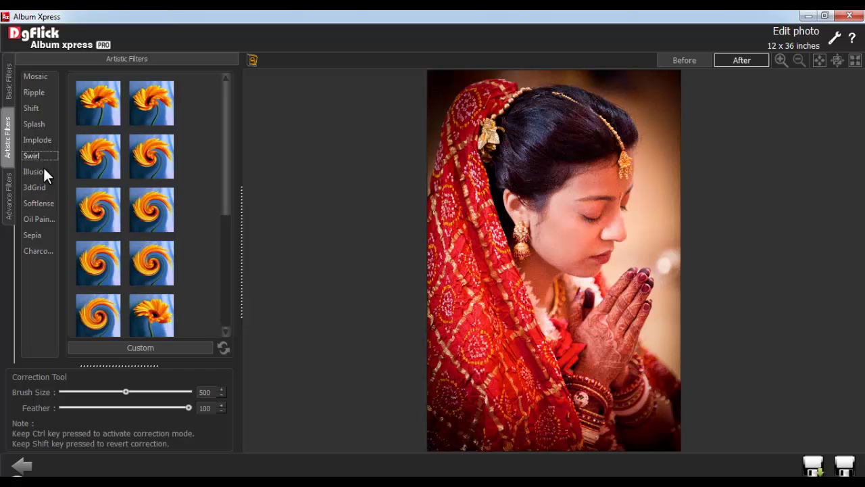
{"action": "left_click", "coordinate": [43, 170]}
{"action": "left_click", "coordinate": [44, 187]}
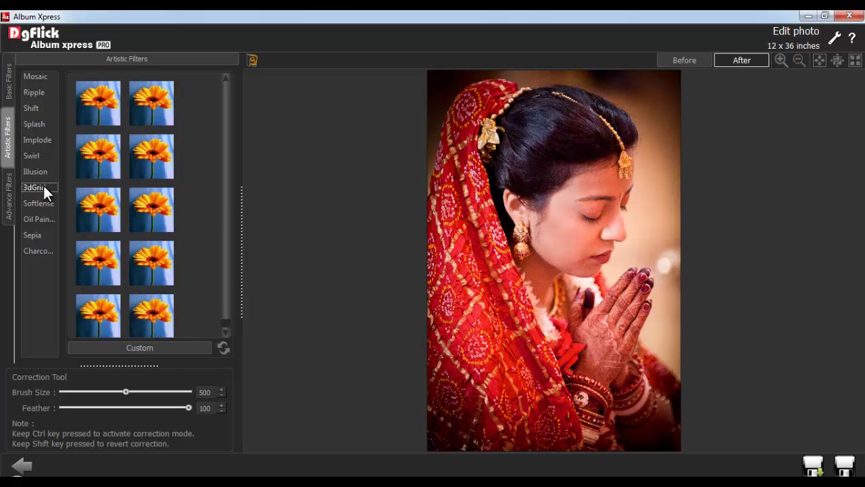
{"action": "left_click", "coordinate": [44, 204]}
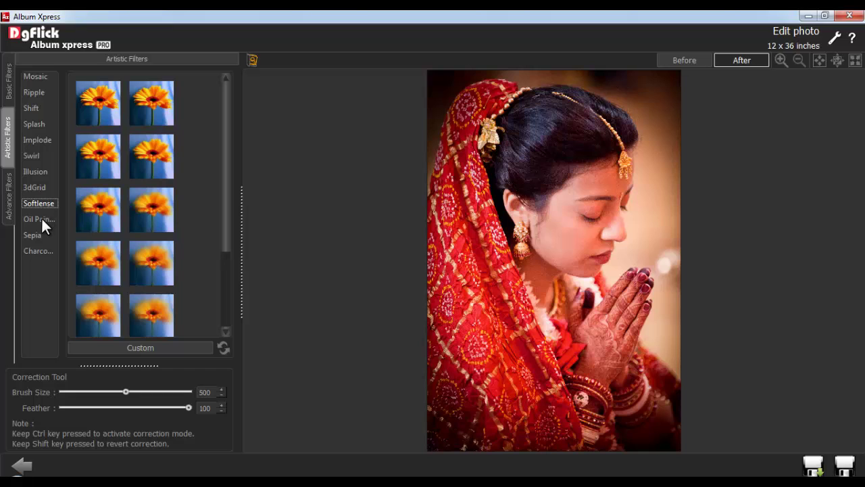
{"action": "left_click", "coordinate": [41, 217]}
{"action": "left_click", "coordinate": [38, 237]}
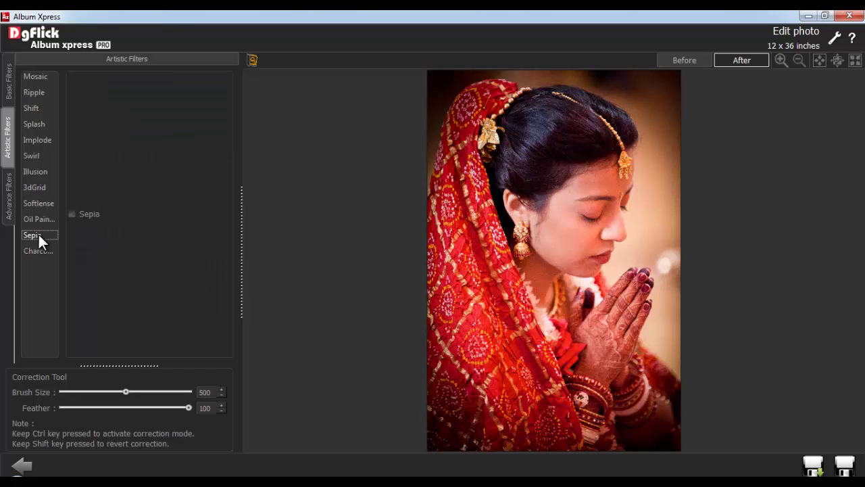
{"action": "left_click", "coordinate": [40, 251]}
- Apply the Sepia filter, then reload the original photo to discard it
{"action": "left_click", "coordinate": [36, 234]}
{"action": "left_click", "coordinate": [71, 214]}
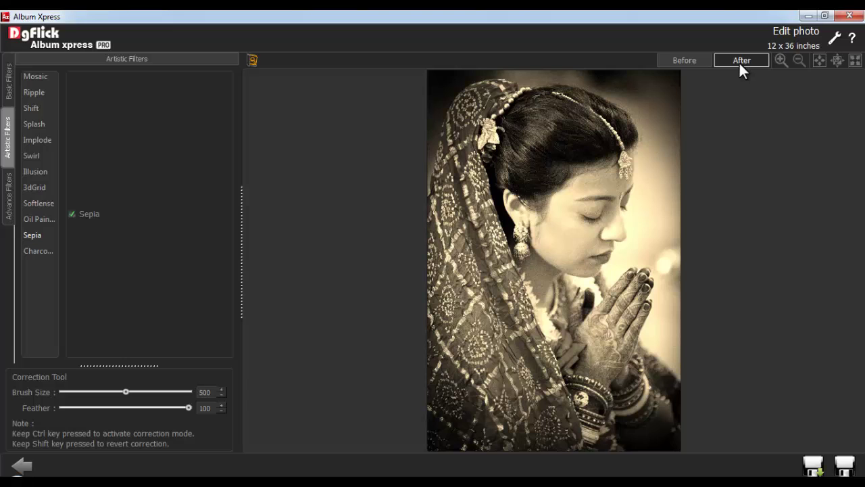
{"action": "left_click", "coordinate": [252, 60]}
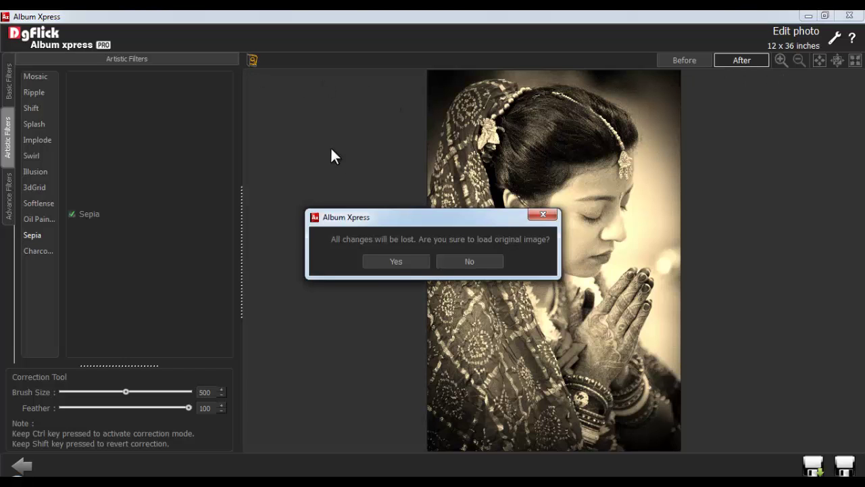
{"action": "left_click", "coordinate": [392, 258]}
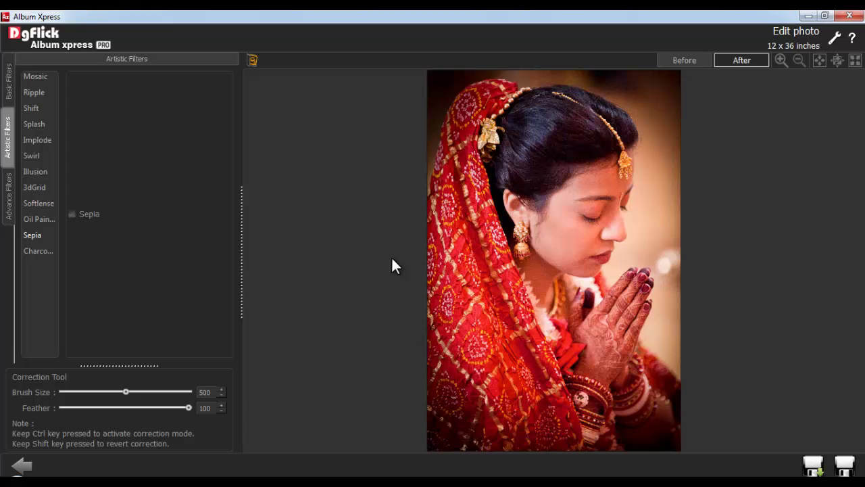
- Import Photoshop plugins, apply SoftMood, and select the suggested name Wedding_029-copy
{"action": "left_click", "coordinate": [9, 197]}
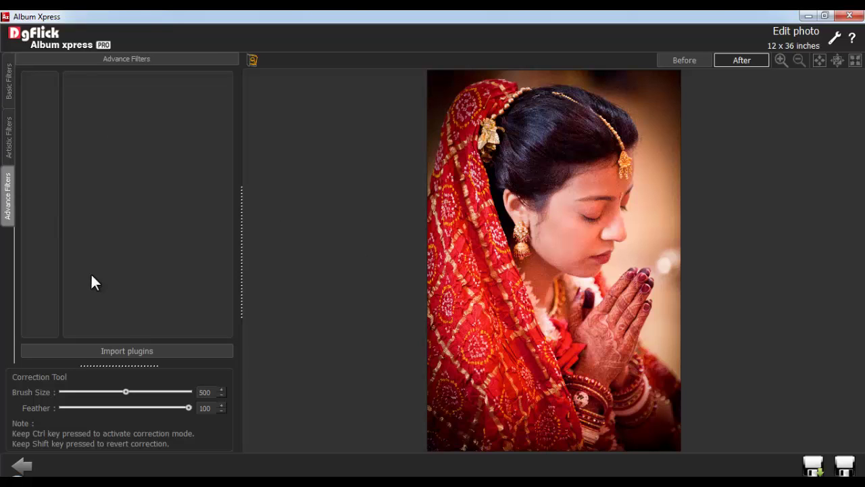
{"action": "left_click", "coordinate": [129, 351]}
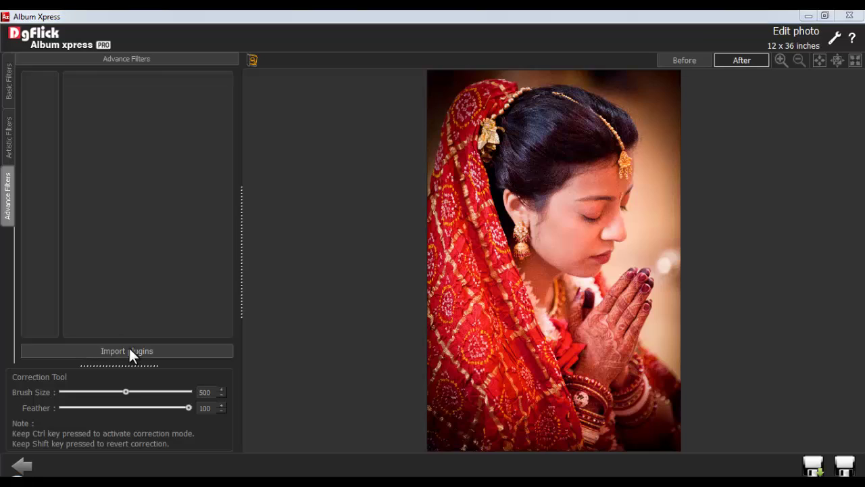
{"action": "left_click", "coordinate": [759, 458]}
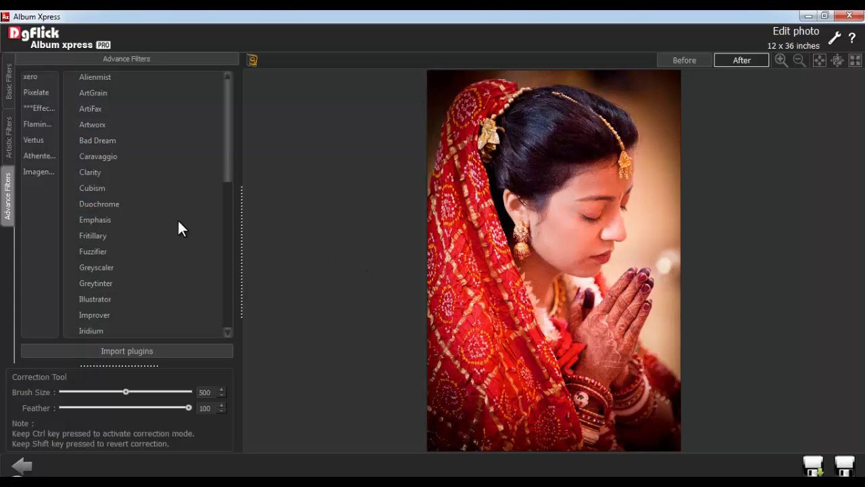
{"action": "scroll", "coordinate": [179, 227], "scroll_direction": "down", "scroll_amount": 8}
{"action": "left_click", "coordinate": [94, 251]}
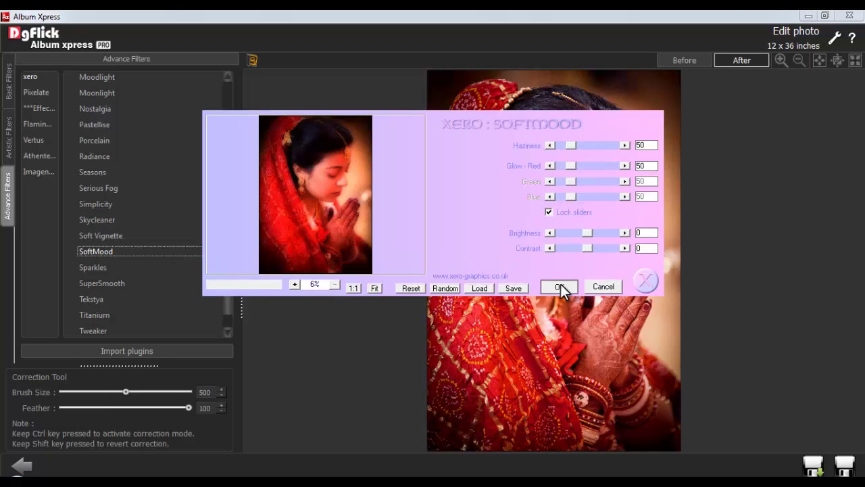
{"action": "left_click", "coordinate": [559, 287]}
{"action": "left_click", "coordinate": [395, 260]}
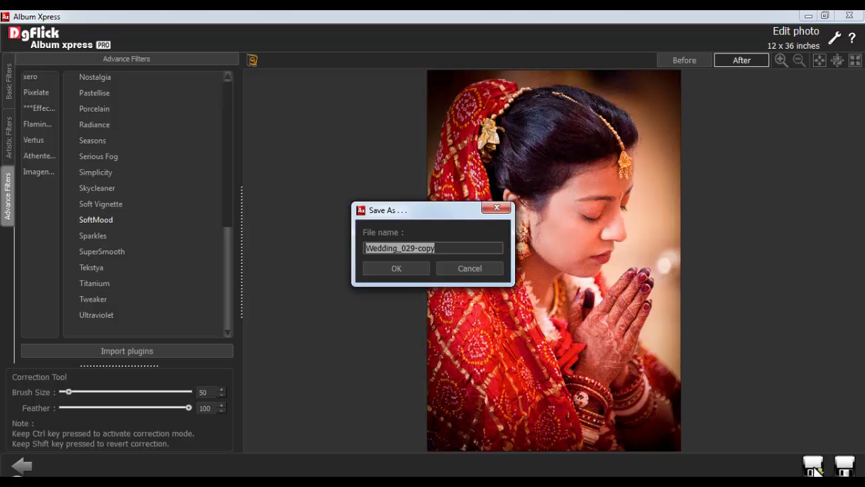
{"action": "left_click_drag", "start_coordinate": [446, 248], "coordinate": [356, 251]}
- Save the Wedding_029-copy and open the groom's photo in the Lasso tool
{"action": "left_click", "coordinate": [397, 268]}
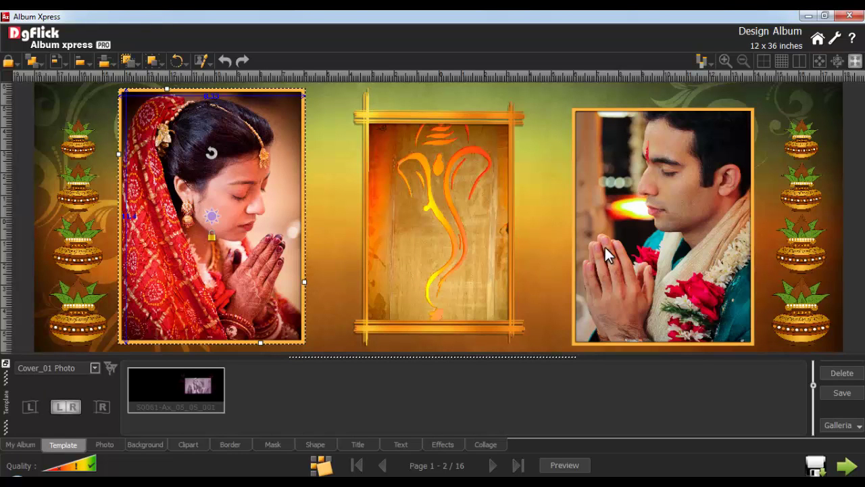
{"action": "left_click", "coordinate": [638, 233]}
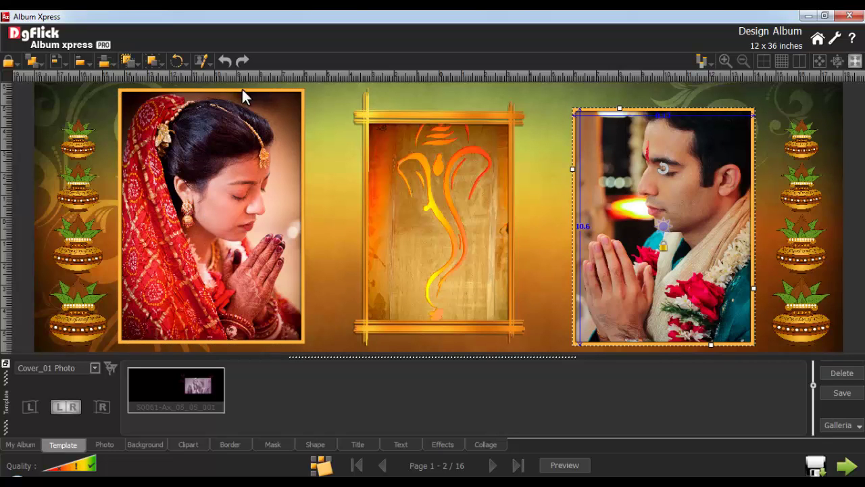
{"action": "left_click", "coordinate": [203, 62]}
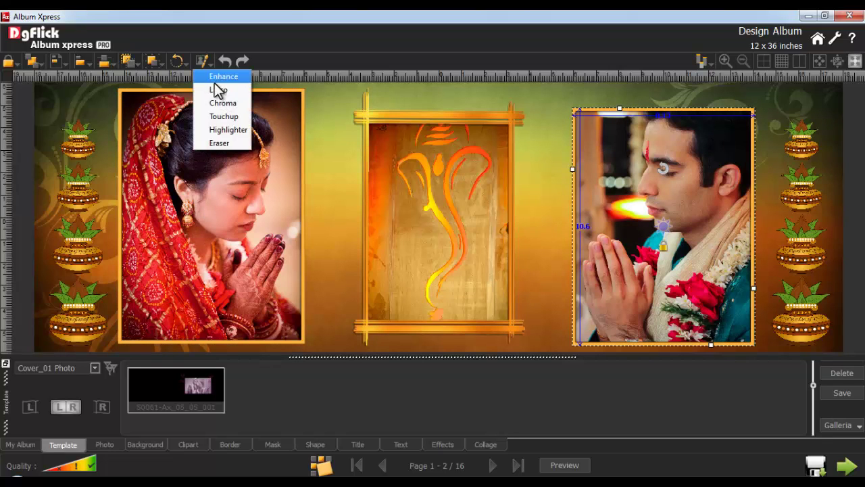
{"action": "left_click", "coordinate": [218, 89]}
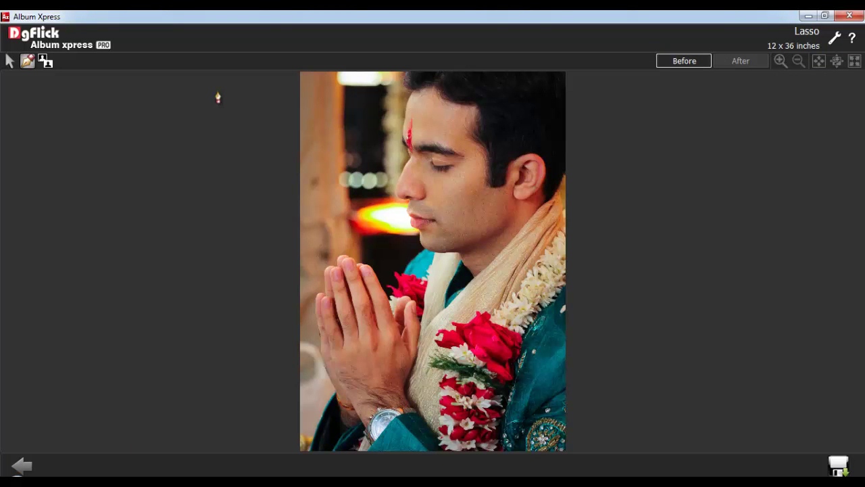
- Trace a lasso outline around the groom, trimming the last stretch, and close the path
{"action": "scroll", "coordinate": [405, 86], "scroll_direction": "up", "scroll_amount": 3}
{"action": "mouse_move", "coordinate": [377, 73]}
{"action": "left_mouse_down"}
{"action": "mouse_move", "coordinate": [413, 146]}
{"action": "mouse_move", "coordinate": [375, 236]}
{"action": "mouse_move", "coordinate": [367, 319]}
{"action": "left_mouse_up"}
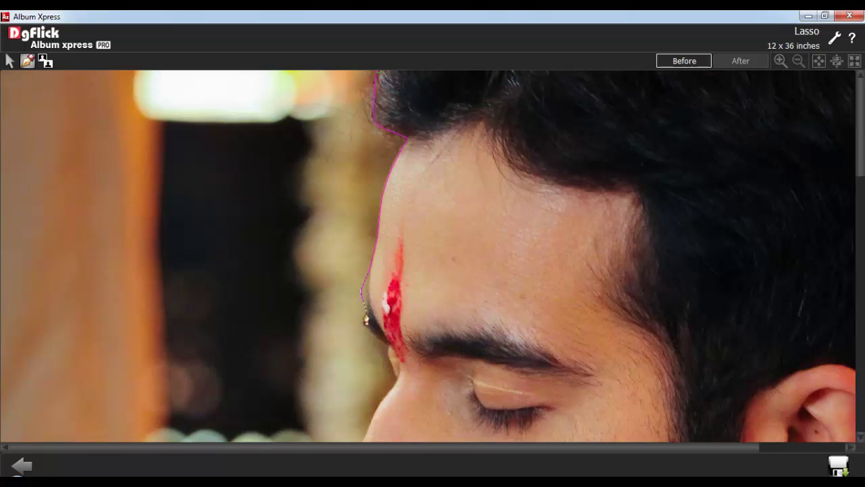
{"action": "key", "text": "BackSpace"}
{"action": "key", "text": "BackSpace"}
{"action": "scroll", "coordinate": [368, 324], "scroll_direction": "down", "scroll_amount": 10}
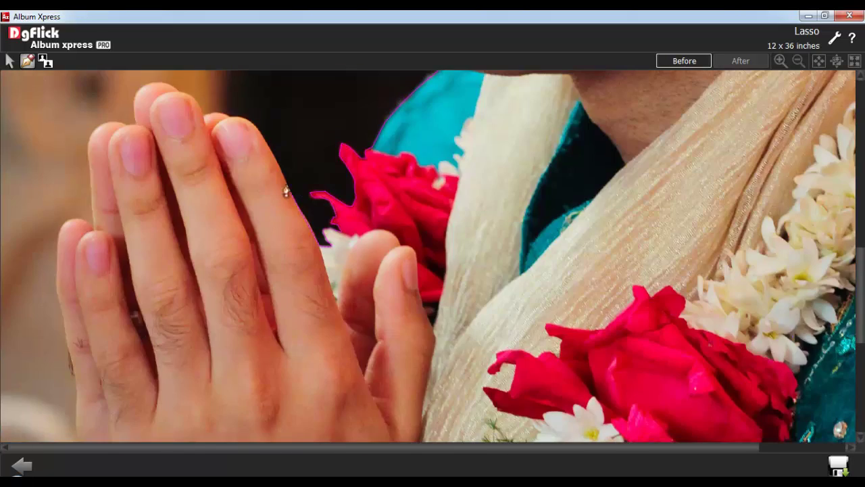
{"action": "left_click_drag", "start_coordinate": [286, 190], "coordinate": [95, 238]}
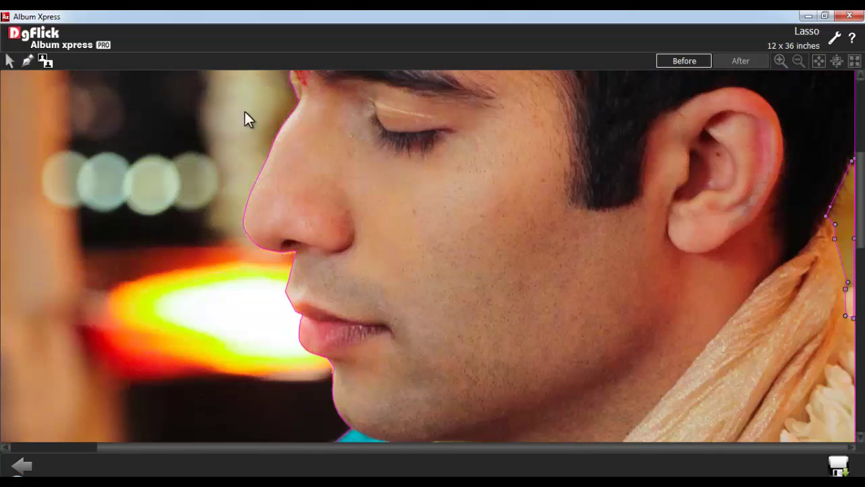
{"action": "left_click", "coordinate": [48, 62]}
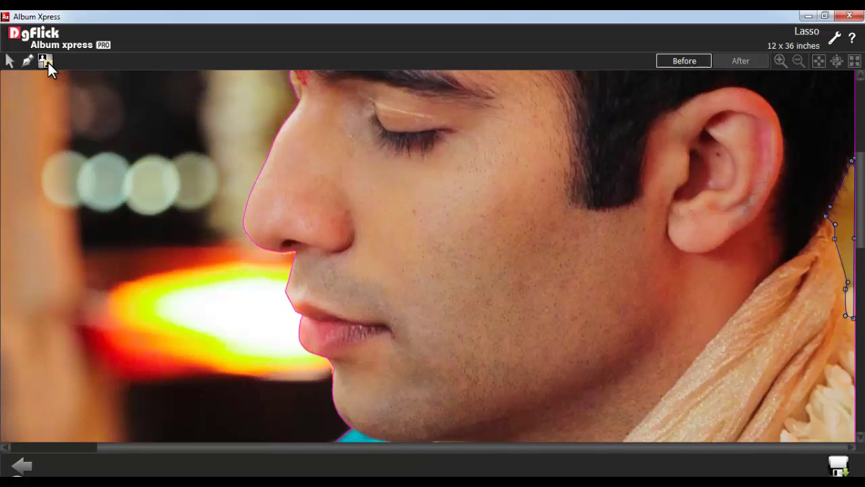
- Preview the background-free groom cutout and save it as Wedding_31-copy-copy
{"action": "left_click", "coordinate": [819, 60]}
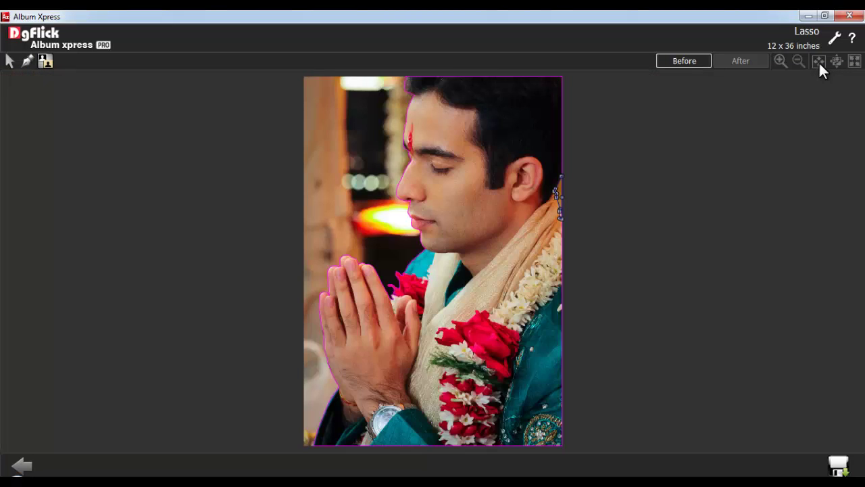
{"action": "left_click", "coordinate": [742, 61]}
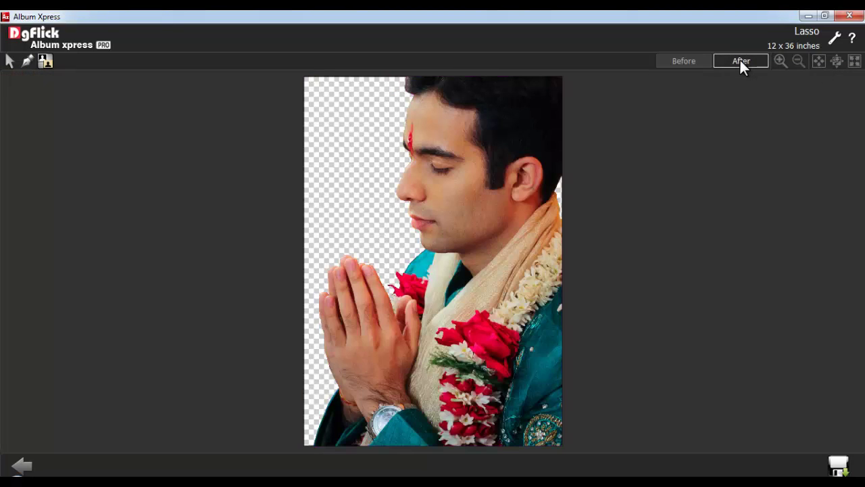
{"action": "left_click", "coordinate": [838, 466]}
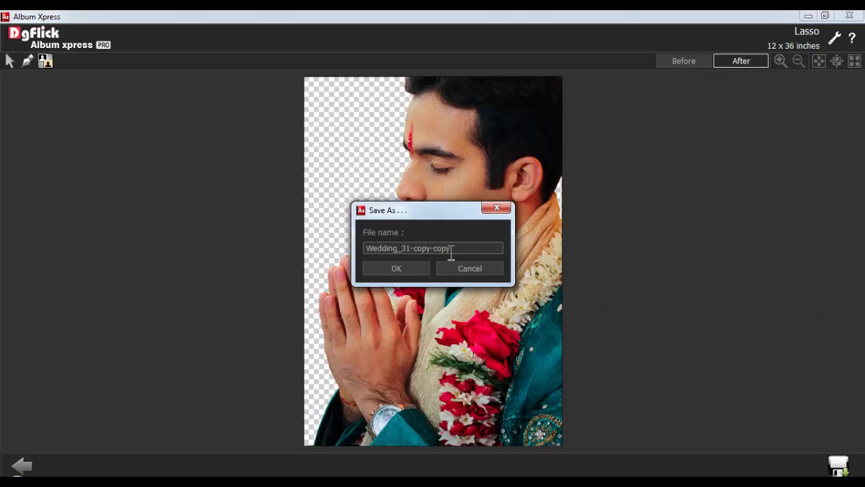
{"action": "left_click", "coordinate": [397, 268]}
- Open the green-backdrop couple photo from pages 5-6 in the Chroma editor
{"action": "double_click", "coordinate": [493, 465]}
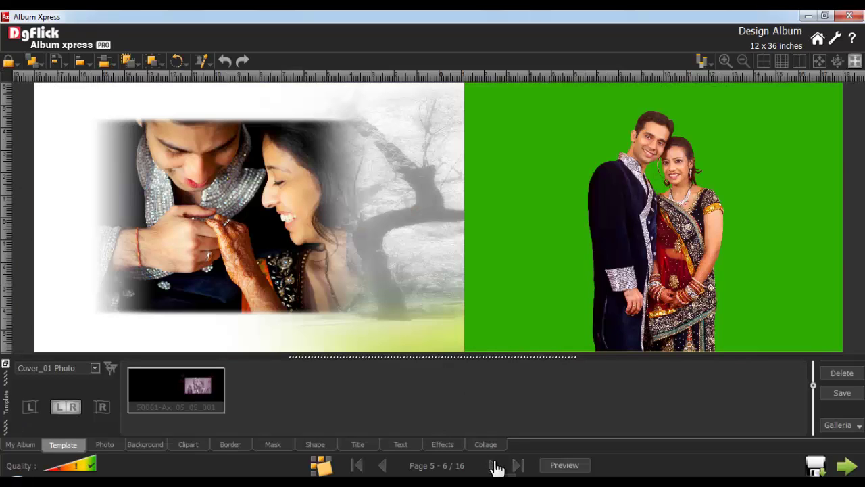
{"action": "left_click", "coordinate": [550, 279]}
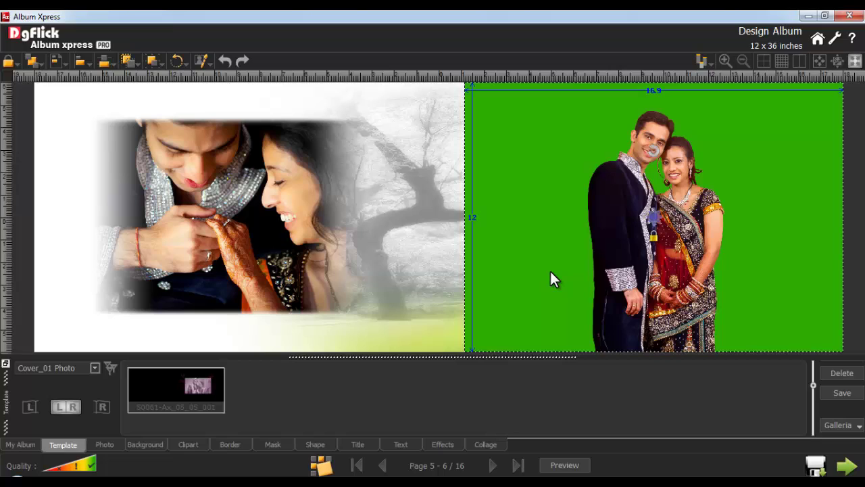
{"action": "left_click", "coordinate": [201, 63]}
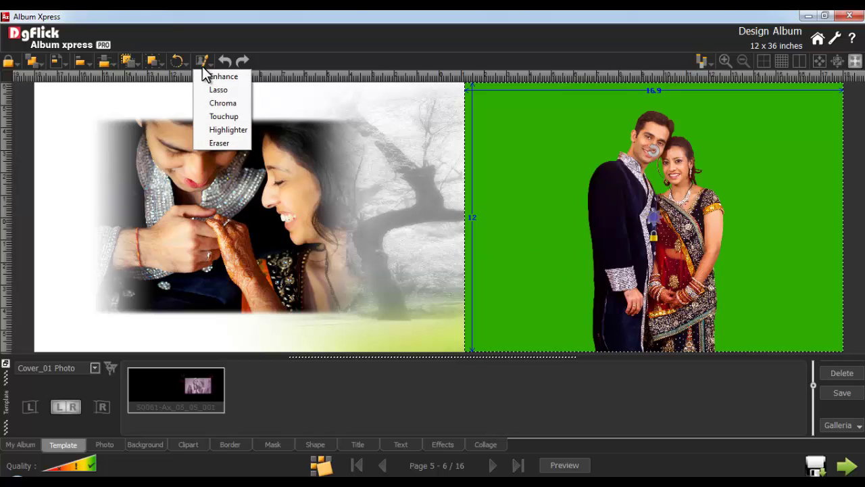
{"action": "left_click", "coordinate": [227, 106]}
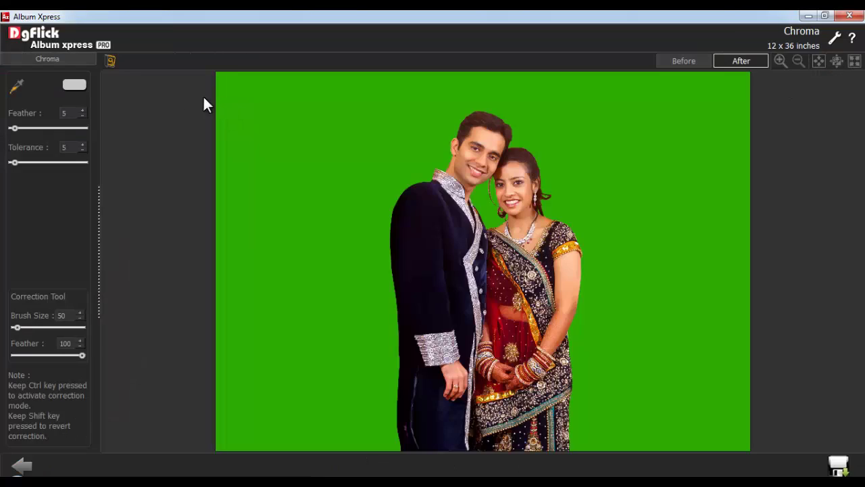
- Key out the sampled green backdrop and set Tolerance to 1
{"action": "left_click", "coordinate": [17, 86]}
{"action": "left_click", "coordinate": [447, 148]}
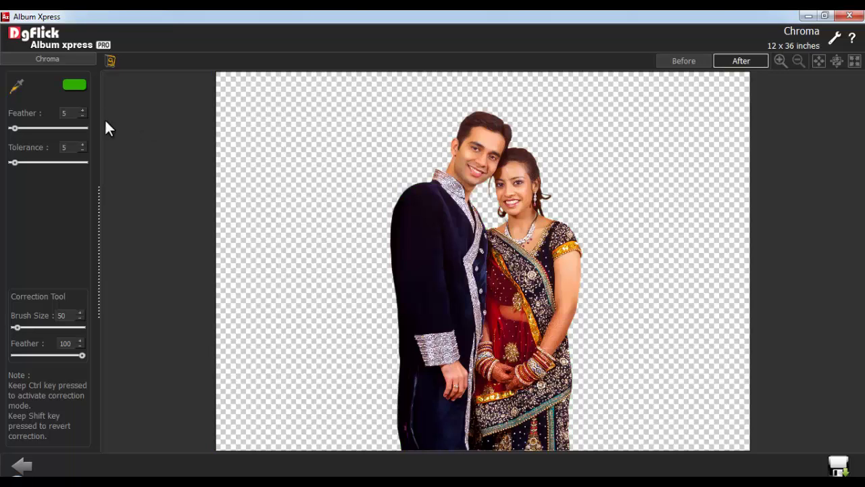
{"action": "left_click_drag", "start_coordinate": [71, 112], "coordinate": [56, 114]}
{"action": "left_click_drag", "start_coordinate": [68, 147], "coordinate": [57, 150]}
{"action": "left_click_drag", "start_coordinate": [67, 311], "coordinate": [53, 345]}
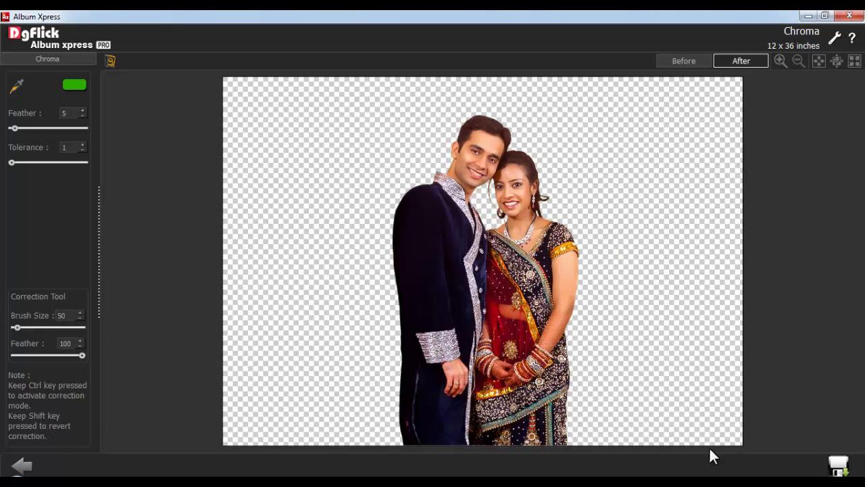
- Save the keyed couple photo as Wedding_153-copy and return to pages 3-4
{"action": "left_click", "coordinate": [837, 463]}
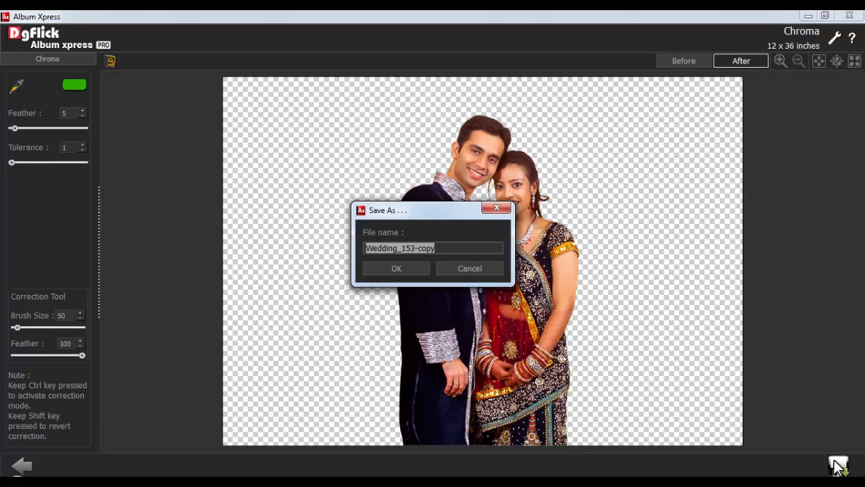
{"action": "left_click", "coordinate": [396, 268]}
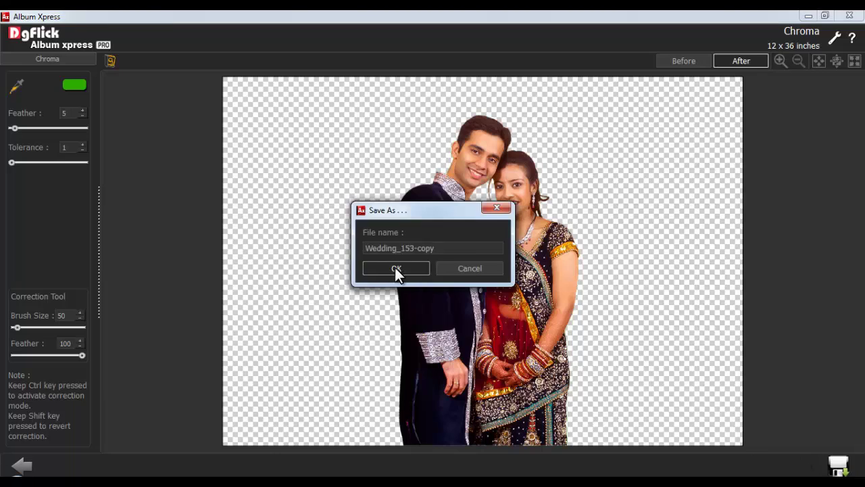
{"action": "left_click", "coordinate": [383, 465]}
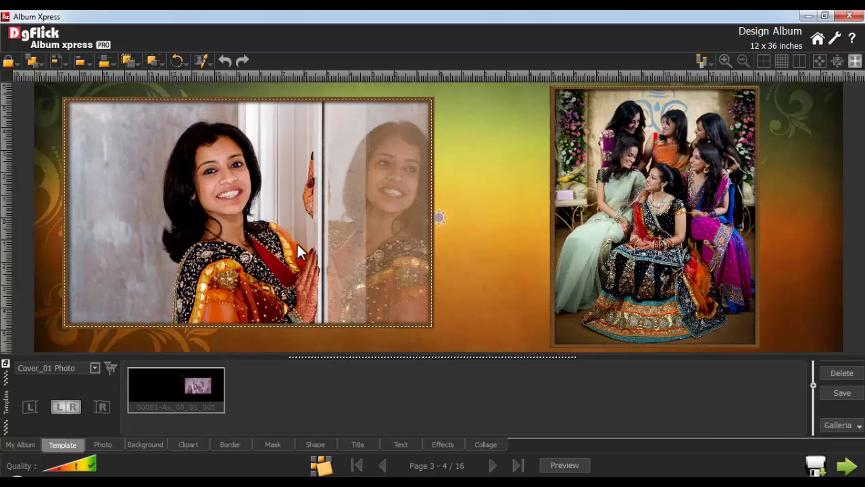
- Open the photo of the woman by the door in the Touchup editor
{"action": "left_click", "coordinate": [285, 203]}
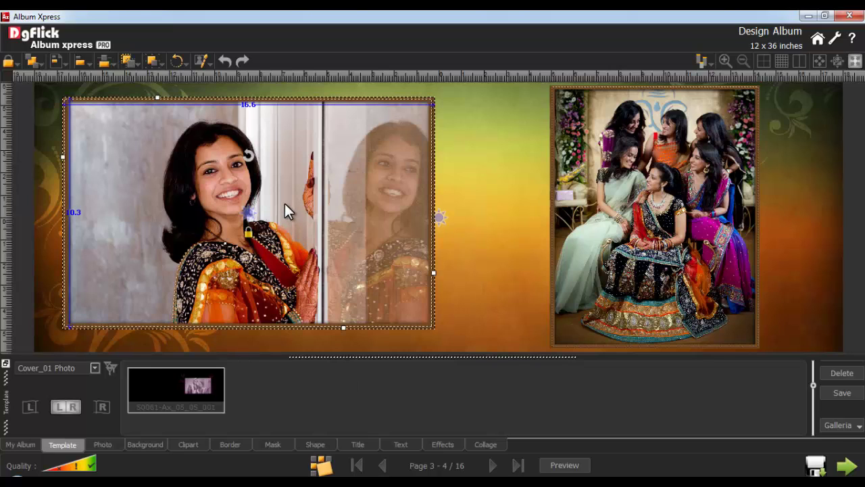
{"action": "left_click", "coordinate": [206, 58]}
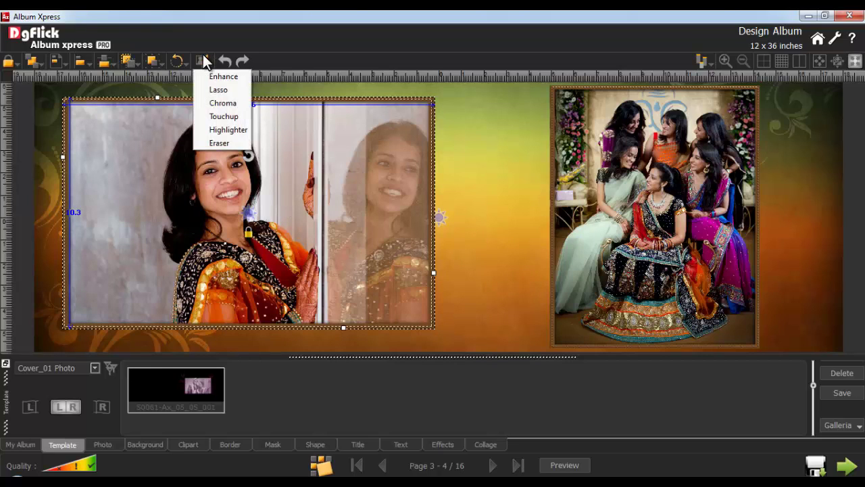
{"action": "left_click", "coordinate": [220, 116]}
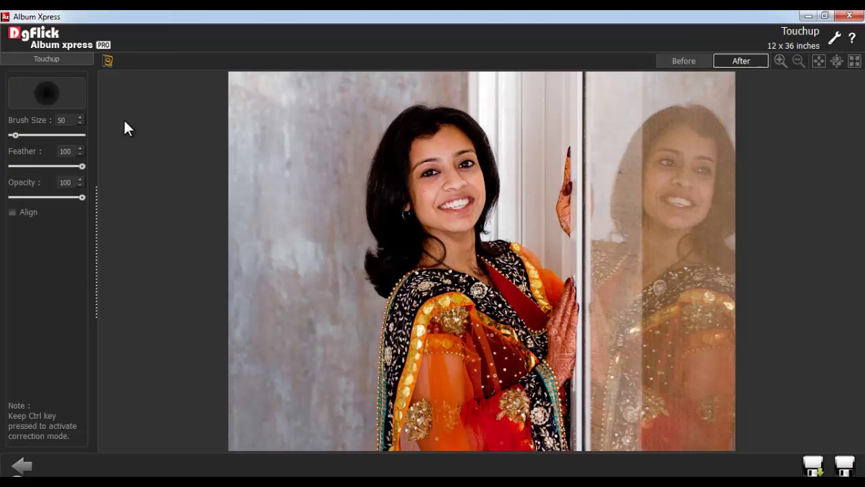
- Set the touchup brush to size 30 and opacity 80
{"action": "double_click", "coordinate": [69, 121]}
{"action": "type", "text": "30"}
{"action": "double_click", "coordinate": [66, 151]}
{"action": "double_click", "coordinate": [66, 183]}
{"action": "type", "text": "80"}
- Clone clean cheek skin over the dark mark on the woman's cheek
{"action": "left_click", "coordinate": [424, 202]}
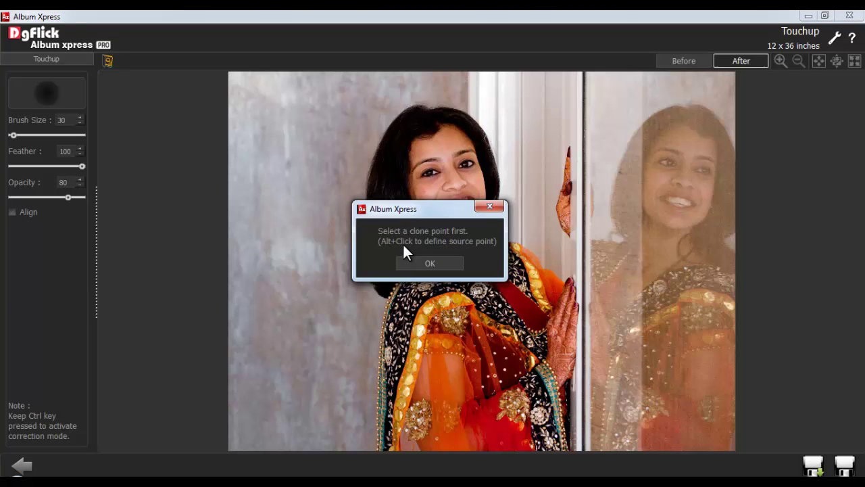
{"action": "left_click", "coordinate": [428, 262]}
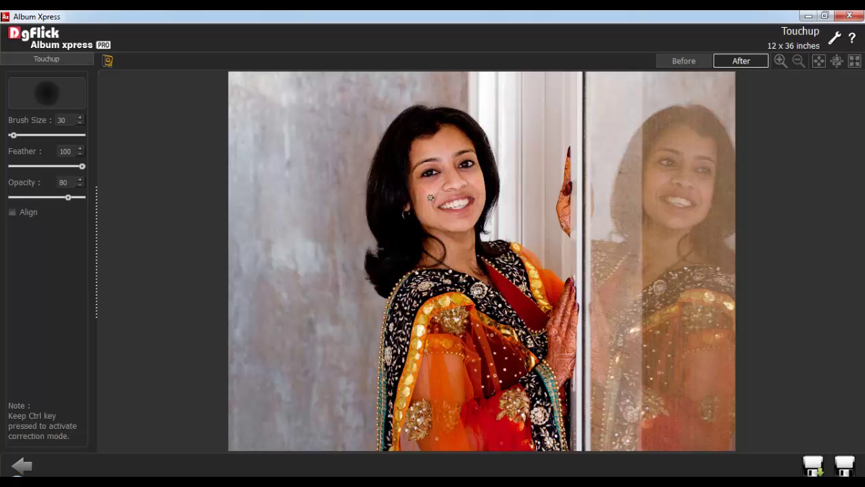
{"action": "scroll", "coordinate": [430, 209], "scroll_direction": "up", "scroll_amount": 3}
{"action": "left_click", "coordinate": [430, 210]}
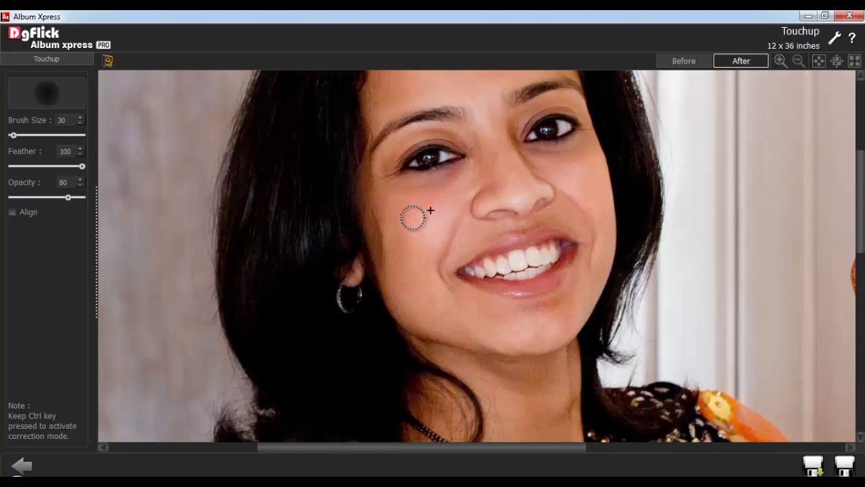
{"action": "left_click_drag", "start_coordinate": [403, 234], "coordinate": [406, 245]}
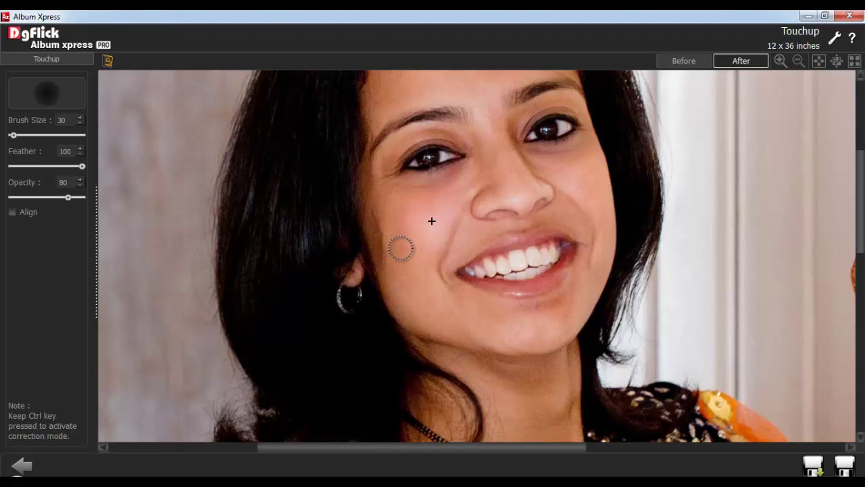
{"action": "left_click", "coordinate": [819, 60]}
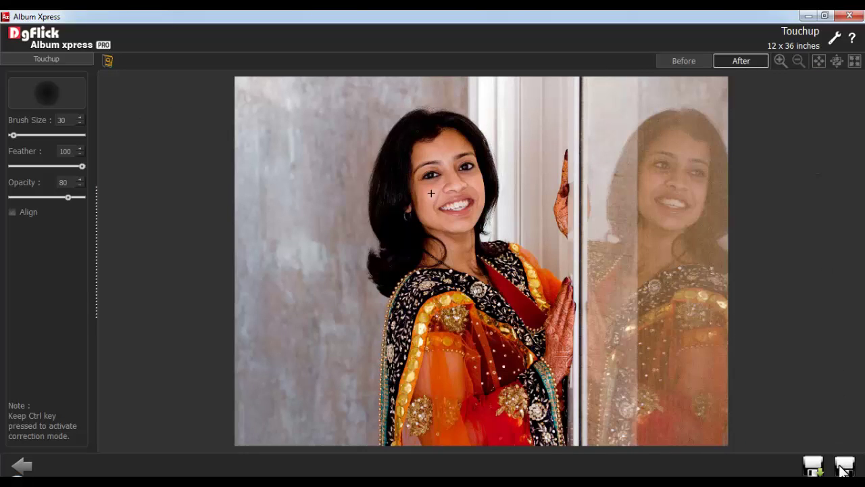
- Save the retouched door portrait under the suggested name Post wedding_01-copy
{"action": "left_click", "coordinate": [815, 469]}
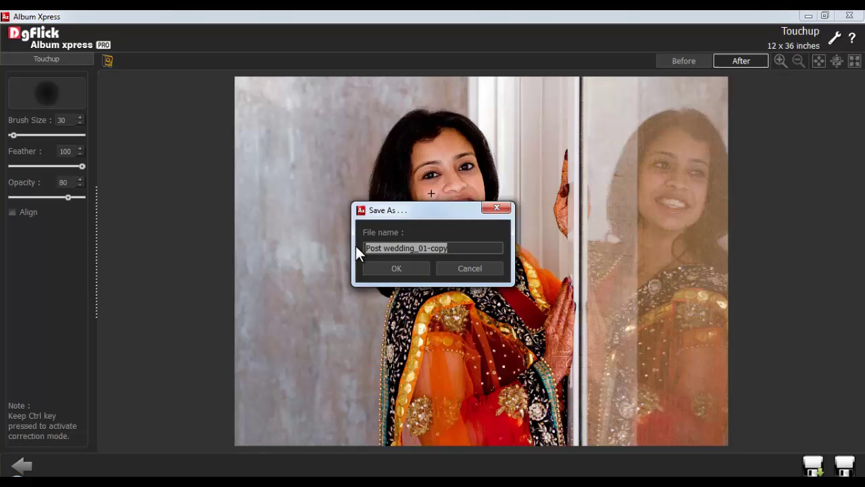
{"action": "left_click", "coordinate": [393, 268]}
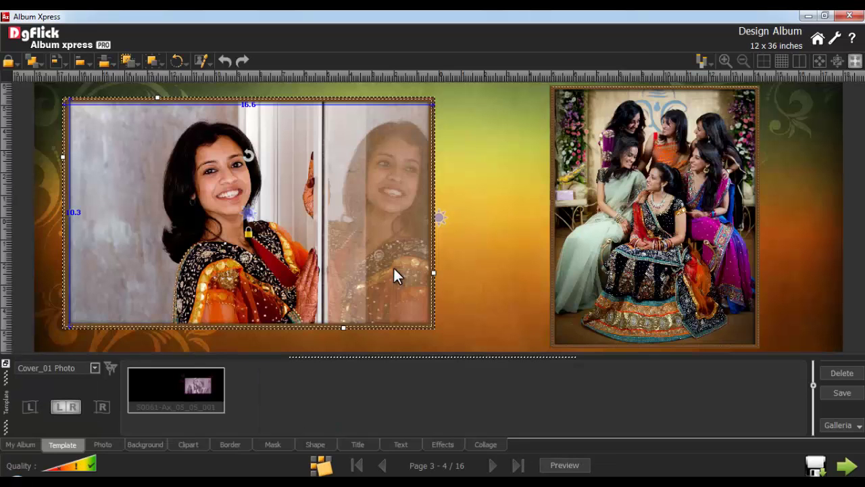
- Open the bridal group photo on the right page in the Highlighter editor
{"action": "left_click", "coordinate": [639, 217]}
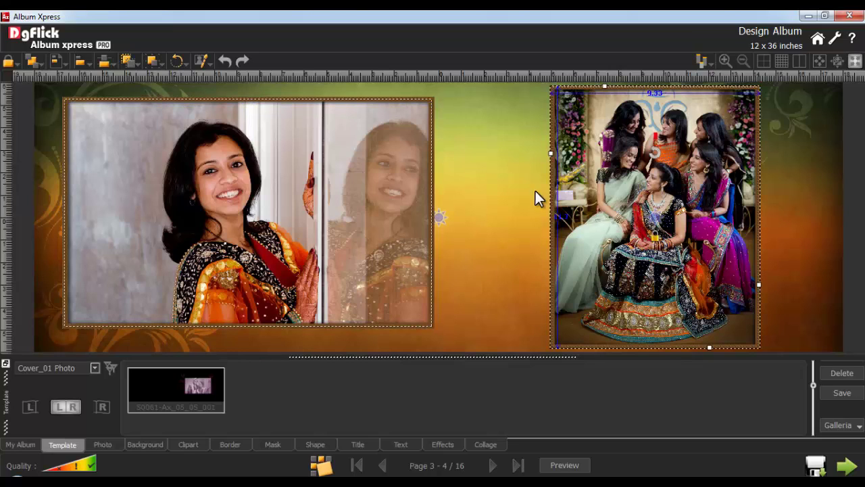
{"action": "left_click", "coordinate": [203, 58]}
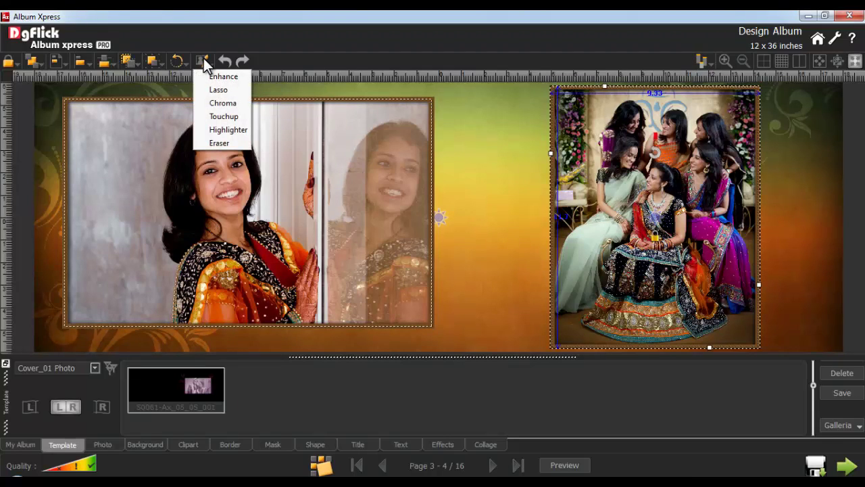
{"action": "left_click", "coordinate": [219, 132]}
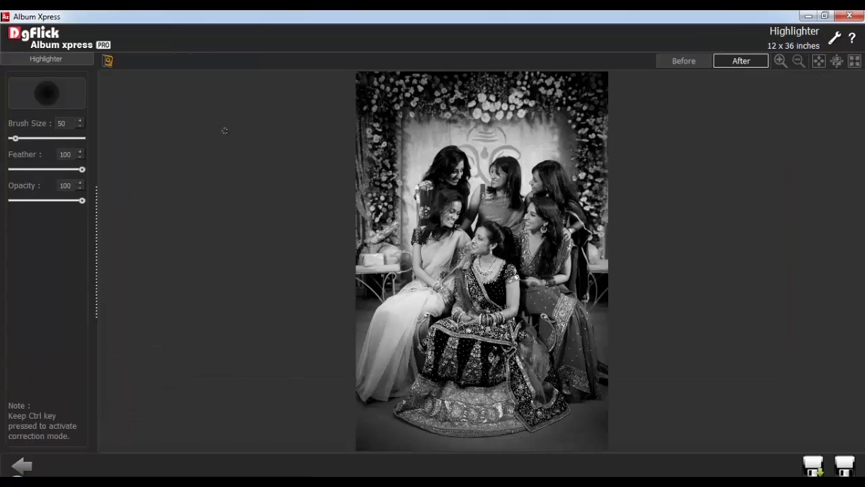
- Set the Highlighter brush size to 150
{"action": "double_click", "coordinate": [54, 122]}
{"action": "type", "text": "150"}
{"action": "double_click", "coordinate": [73, 153]}
{"action": "double_click", "coordinate": [74, 186]}
- Paint the seated woman's dupatta and skirt back into colour, removing stray colour from the floor
{"action": "scroll", "coordinate": [476, 247], "scroll_direction": "up", "scroll_amount": 3}
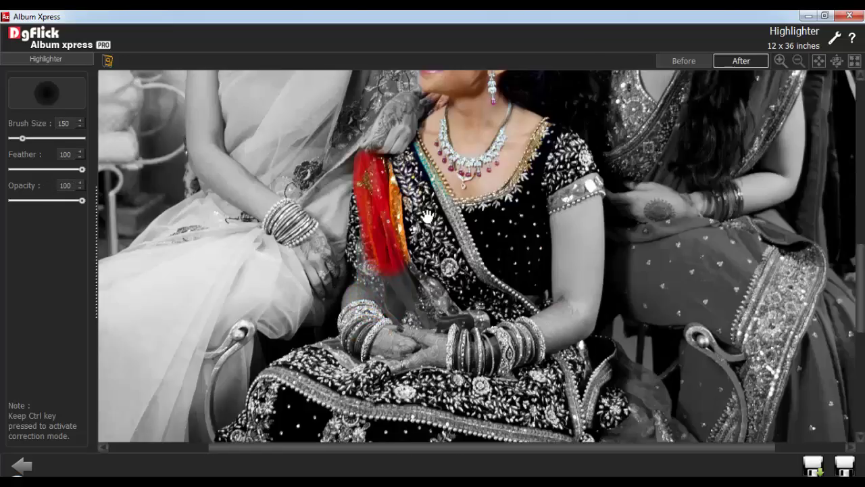
{"action": "scroll", "coordinate": [428, 217], "scroll_direction": "down", "scroll_amount": 4}
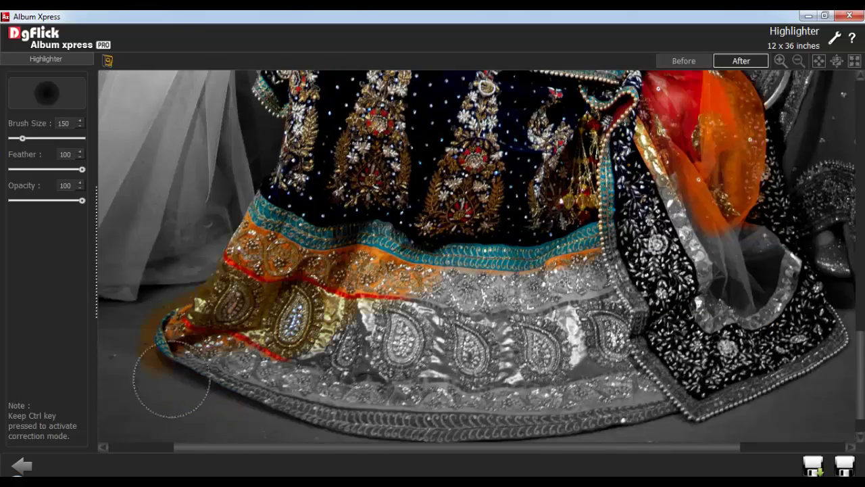
{"action": "left_click_drag", "start_coordinate": [178, 385], "coordinate": [126, 372]}
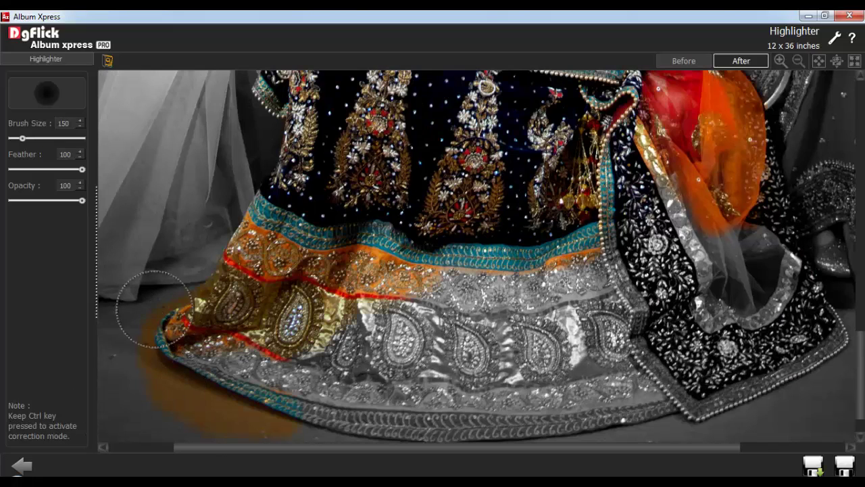
{"action": "mouse_move", "coordinate": [145, 308]}
{"action": "left_mouse_down"}
{"action": "mouse_move", "coordinate": [131, 357]}
{"action": "mouse_move", "coordinate": [169, 388]}
{"action": "left_mouse_up"}
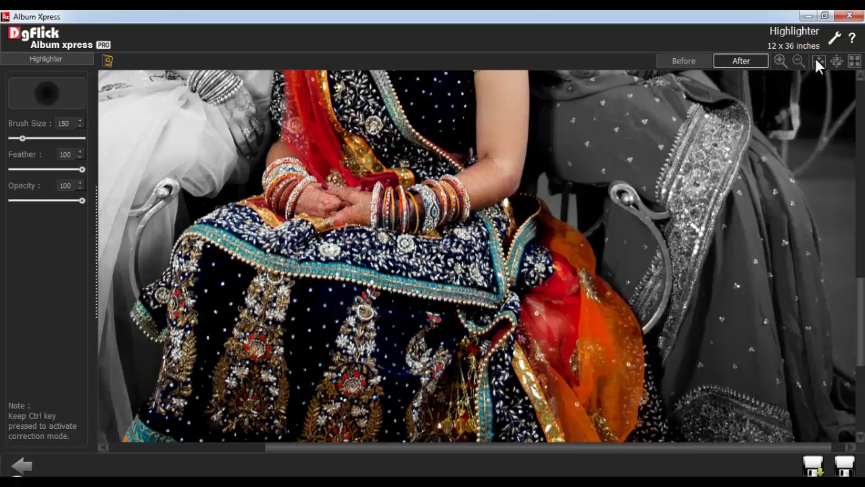
{"action": "left_click", "coordinate": [817, 59]}
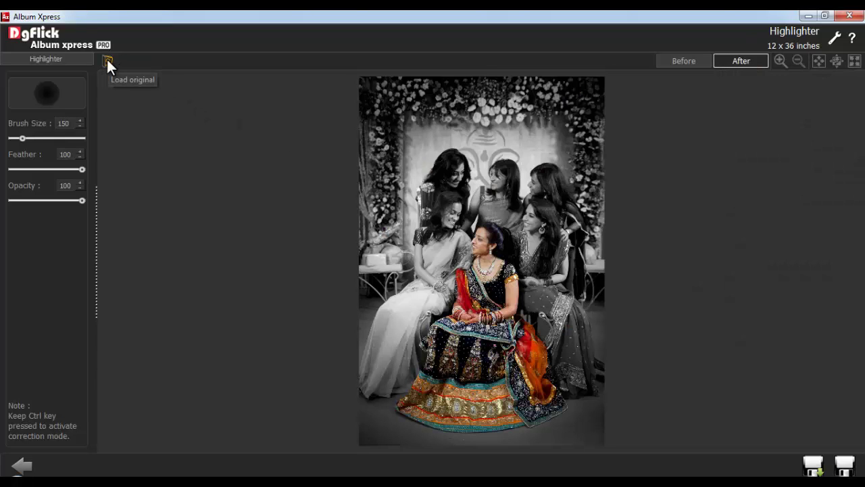
- Save the highlighted group photo as Reception_008-copy and move to the pages 5-6 spread
{"action": "left_click", "coordinate": [813, 466]}
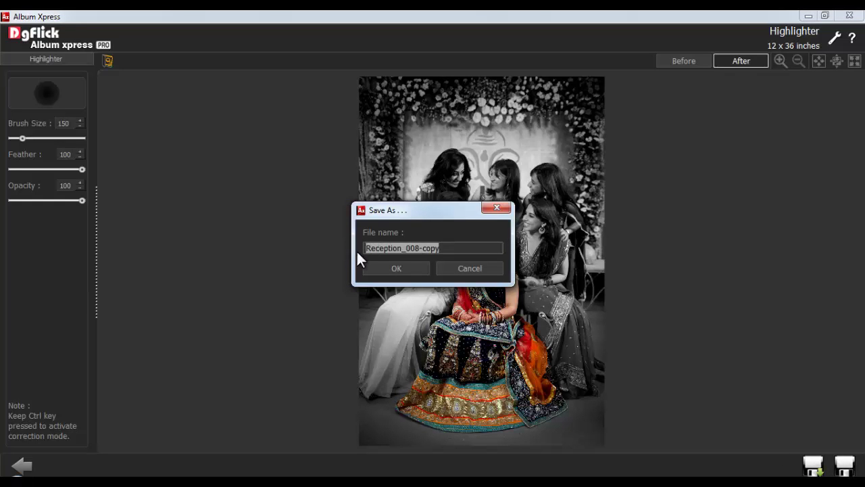
{"action": "left_click", "coordinate": [396, 268]}
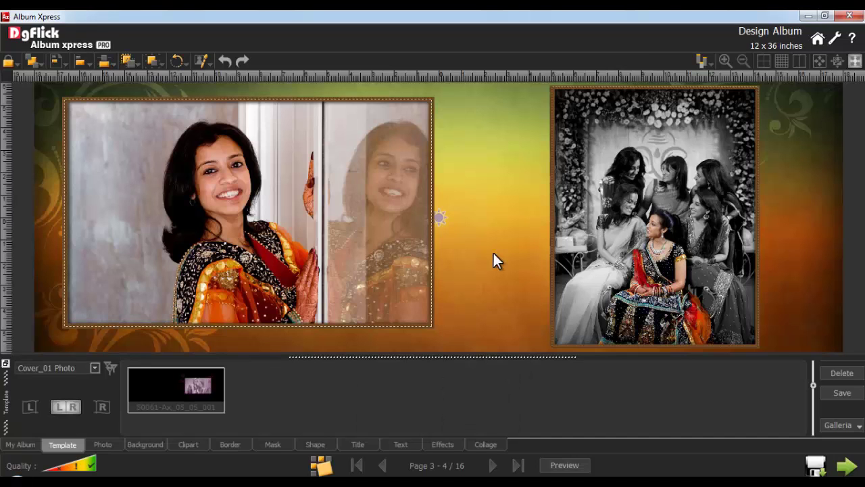
{"action": "left_click", "coordinate": [493, 465]}
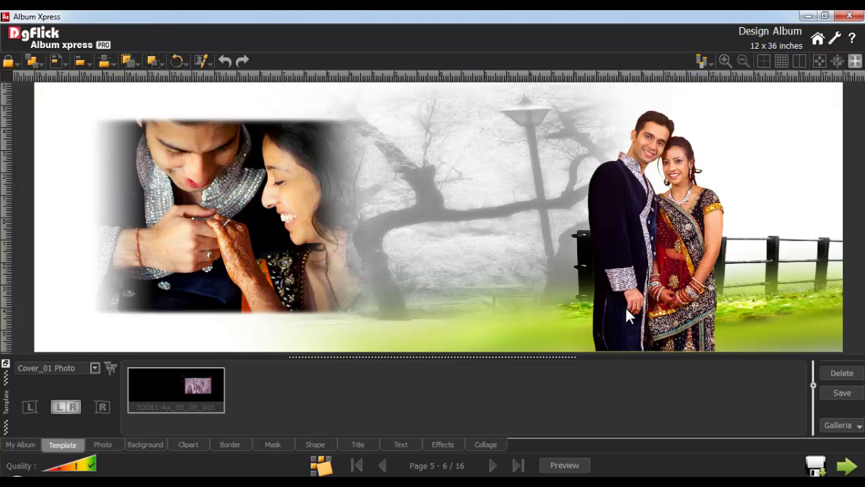
- Open the keyed couple photo on page 6 in the Eraser editor
{"action": "left_click", "coordinate": [671, 224]}
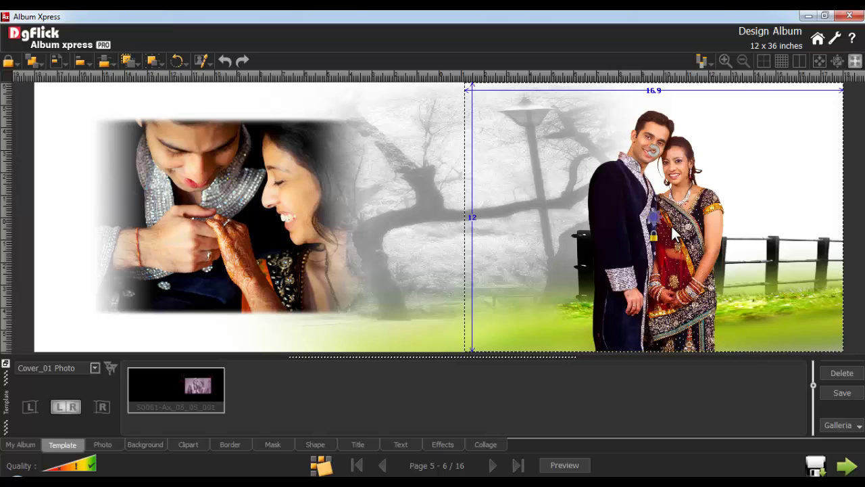
{"action": "left_click", "coordinate": [200, 63]}
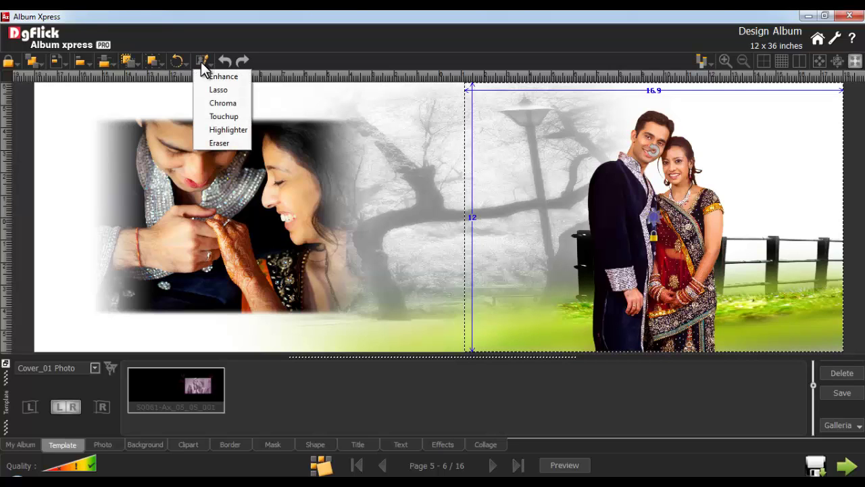
{"action": "left_click", "coordinate": [225, 144]}
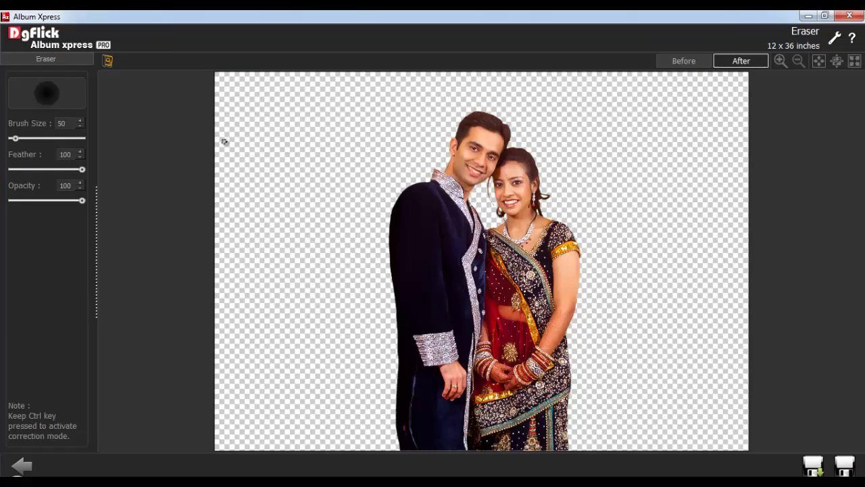
- Set the eraser brush size to 250
{"action": "double_click", "coordinate": [61, 123]}
{"action": "type", "text": "250"}
{"action": "double_click", "coordinate": [63, 154]}
{"action": "double_click", "coordinate": [65, 186]}
- Erase the area beside the woman's earring and bring up the Wedding_153-copy-copy save prompt
{"action": "scroll", "coordinate": [560, 193], "scroll_direction": "up", "scroll_amount": 3}
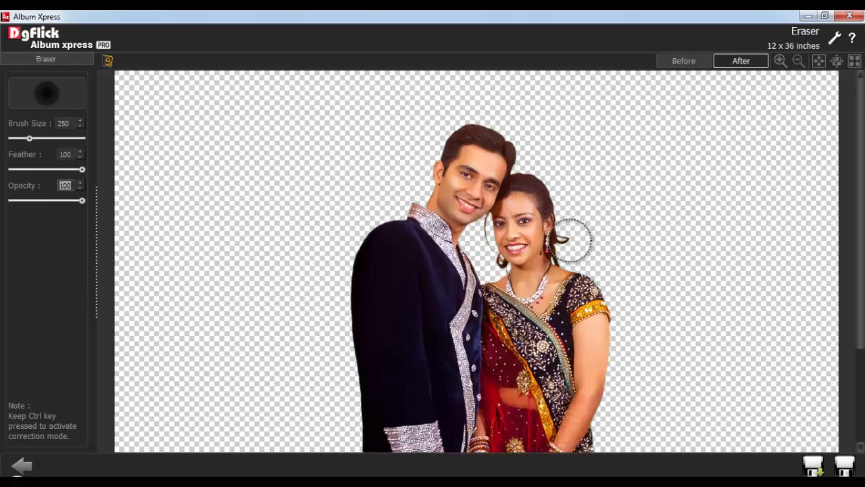
{"action": "left_click_drag", "start_coordinate": [703, 288], "coordinate": [698, 329]}
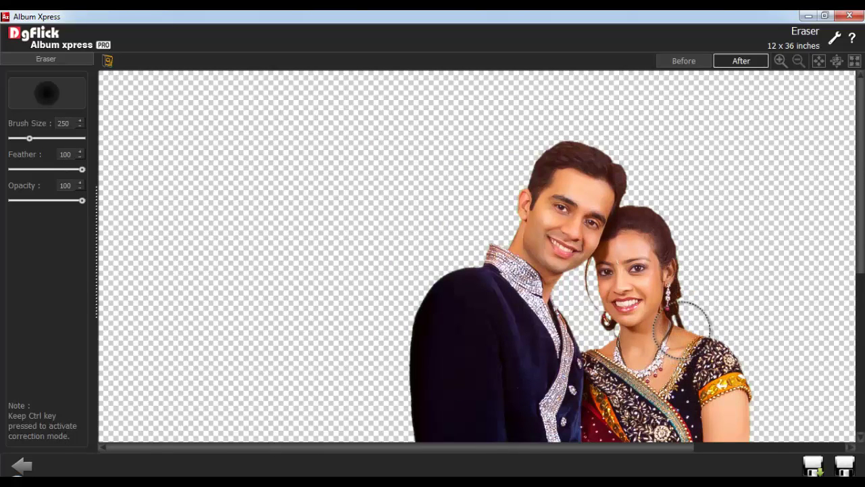
{"action": "left_click", "coordinate": [819, 61]}
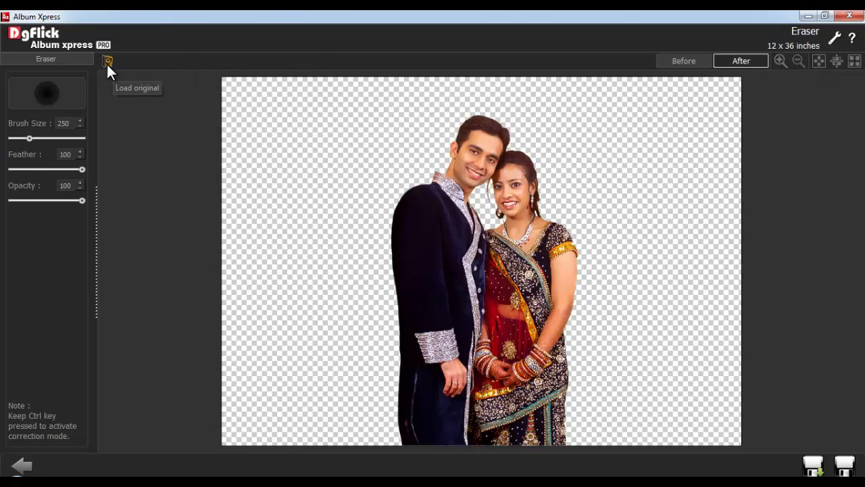
{"action": "left_click", "coordinate": [813, 467]}
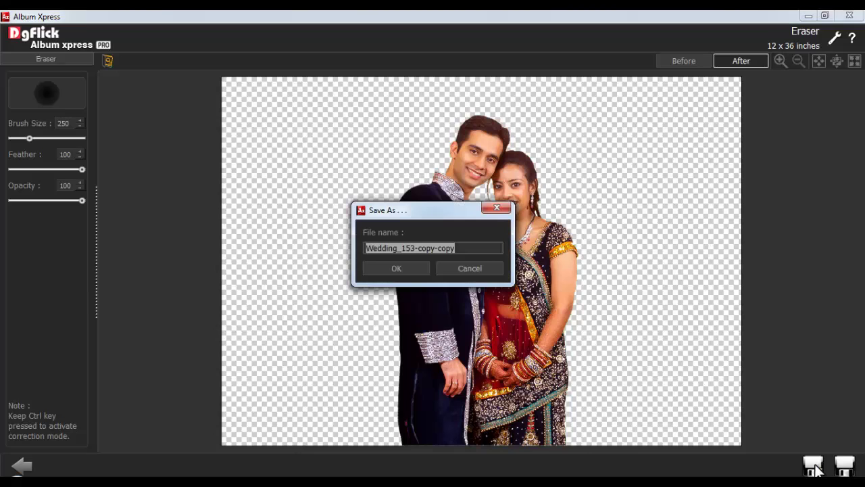